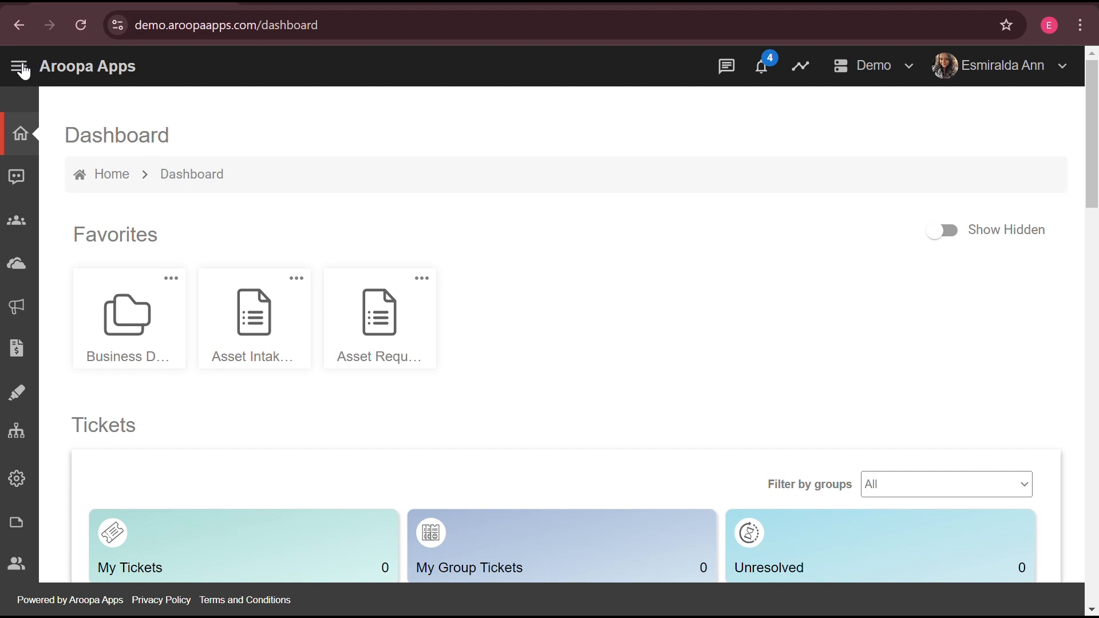
Start a new form from the All Forms page and name it ATS Form
click(20, 67)
scroll(67, 301, down, 3)
scroll(66, 302, down, 2)
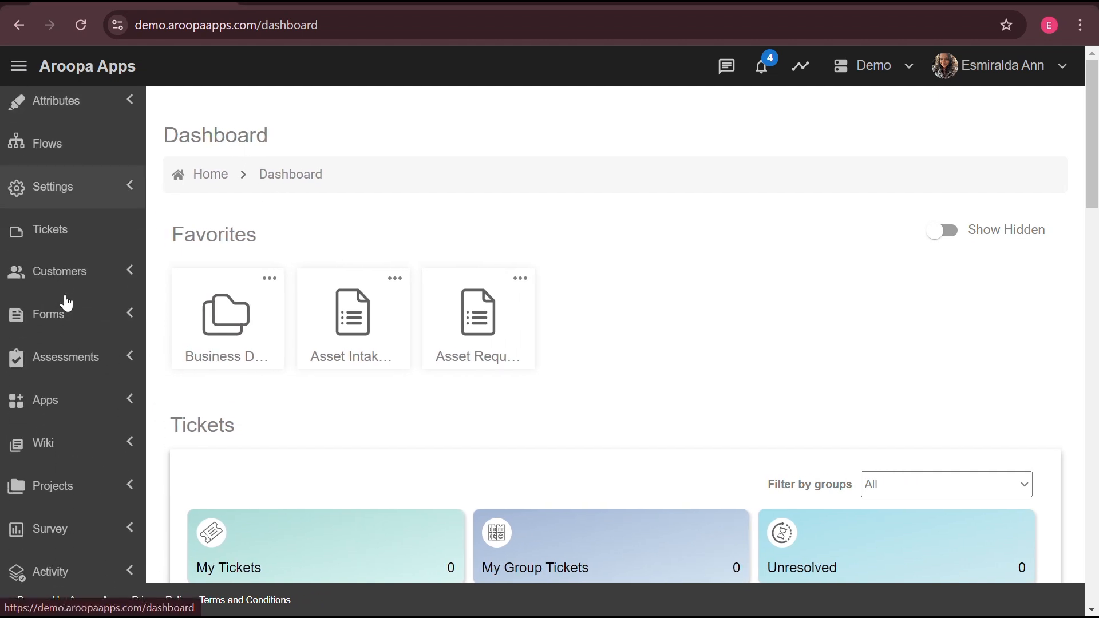
click(132, 323)
click(64, 372)
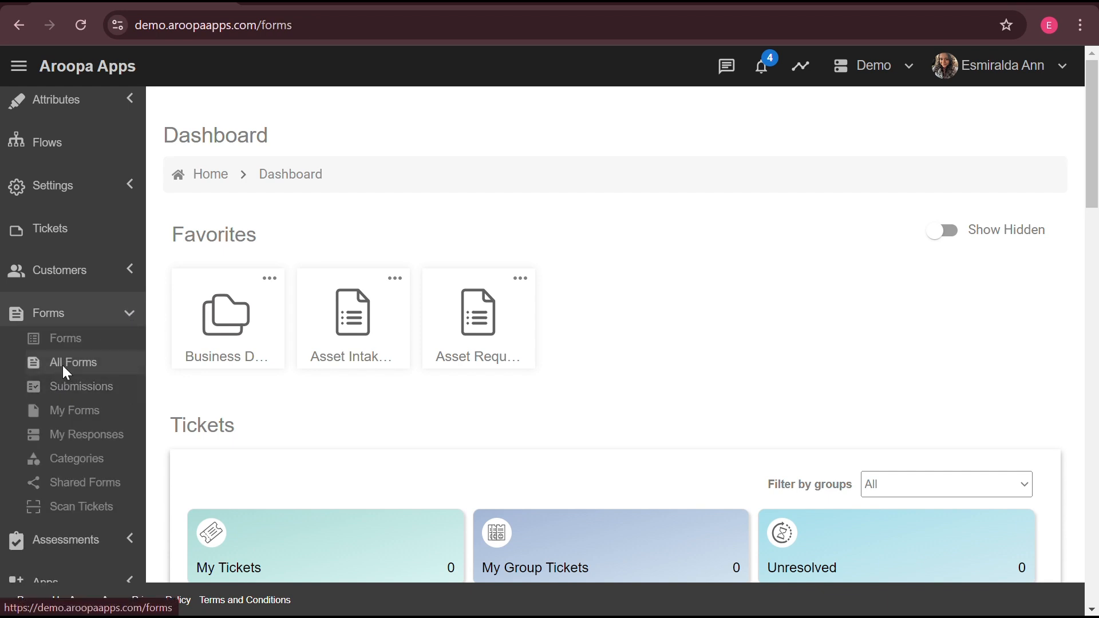
click(993, 251)
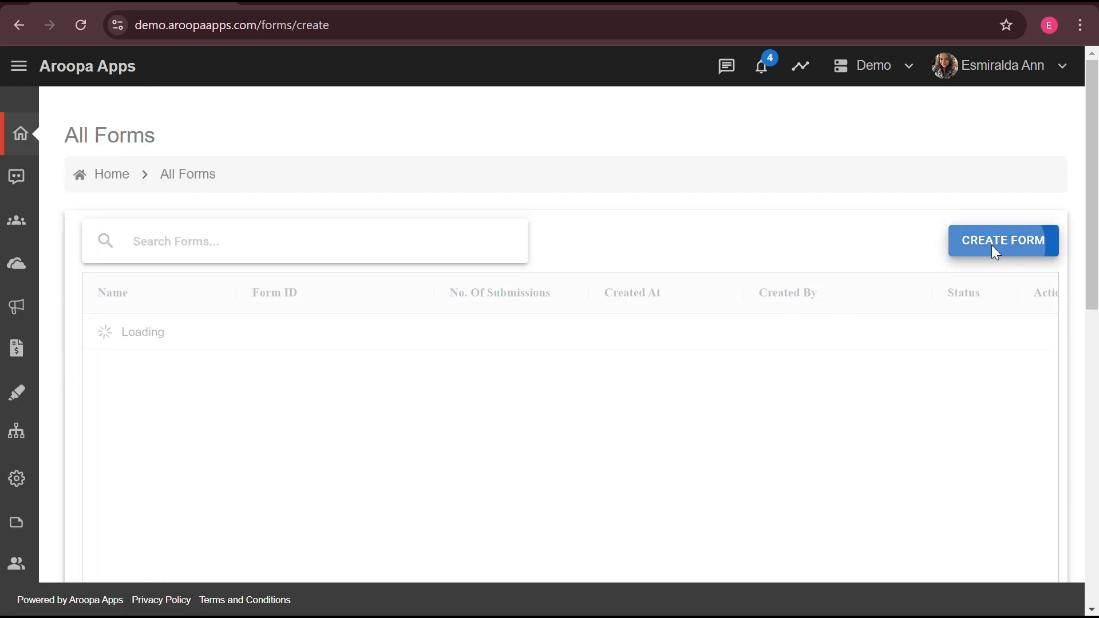
click(207, 227)
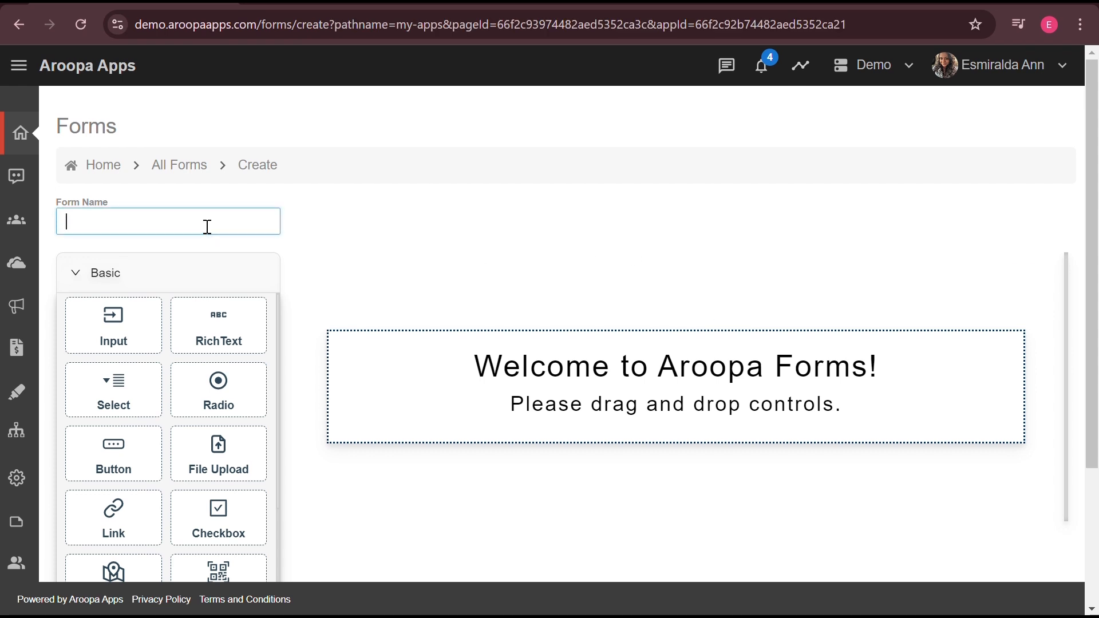
text(ATS Form)
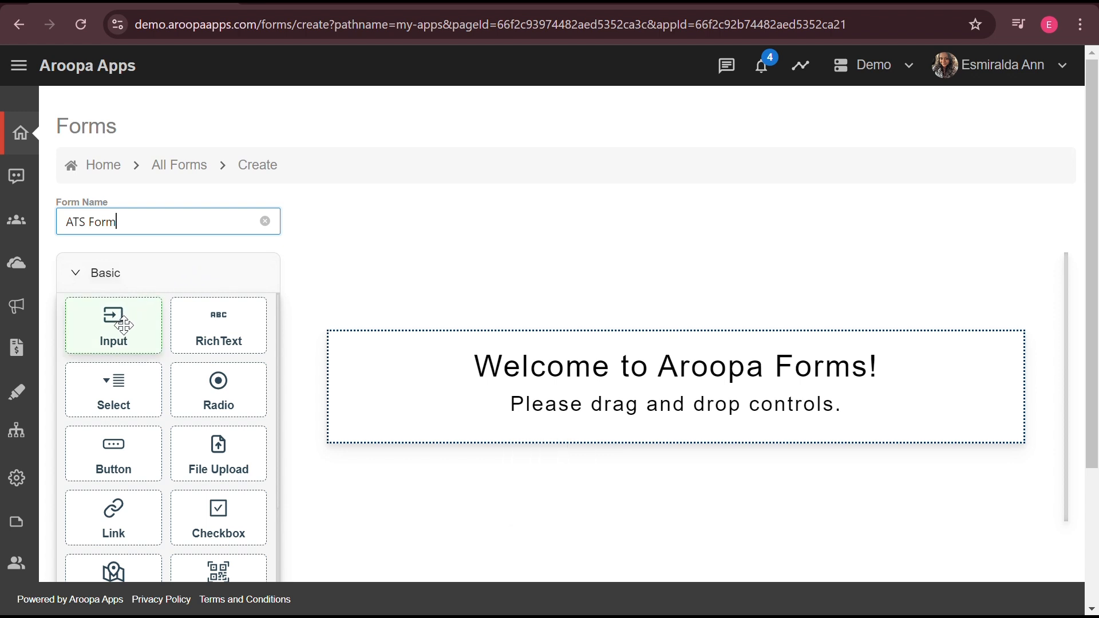
Add an Input control to the empty form and label it Full Name
drag(124, 324, 495, 332)
click(487, 294)
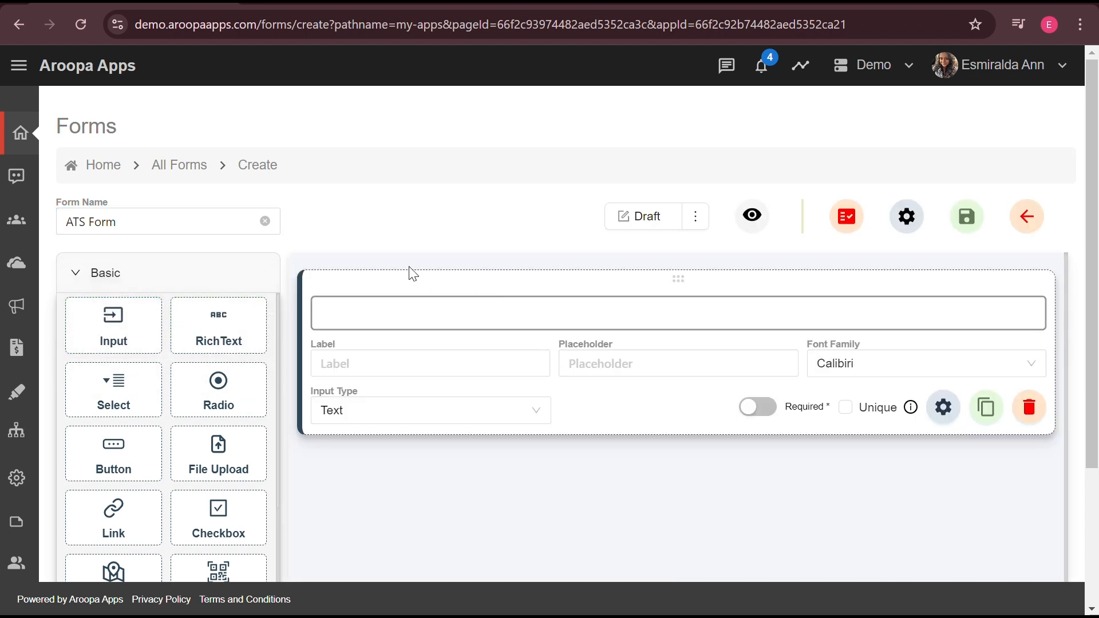
click(395, 363)
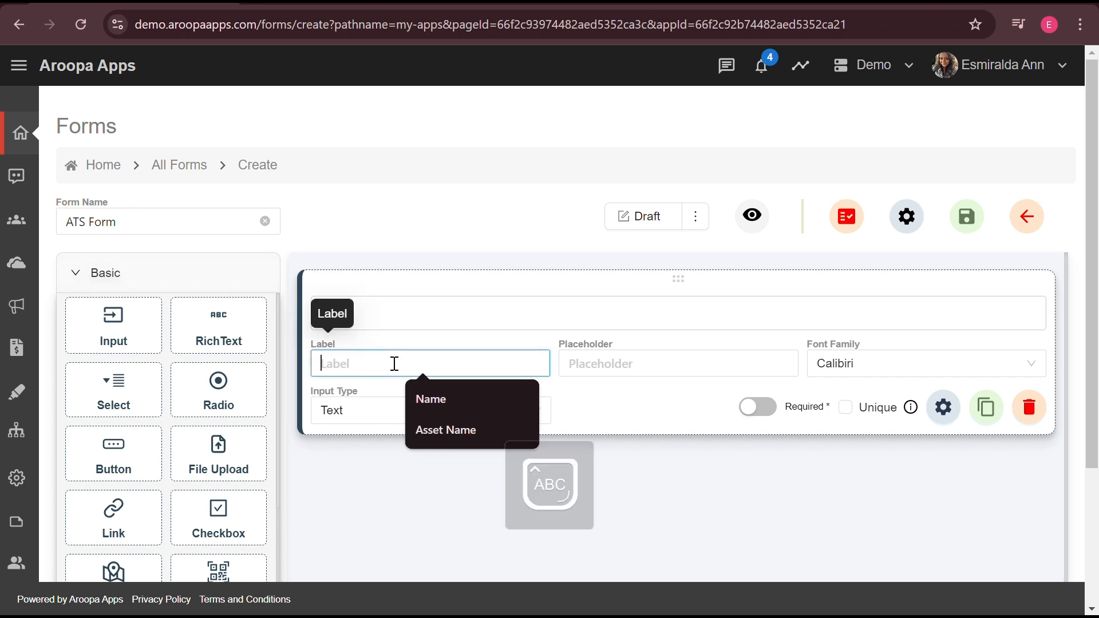
text(Full)
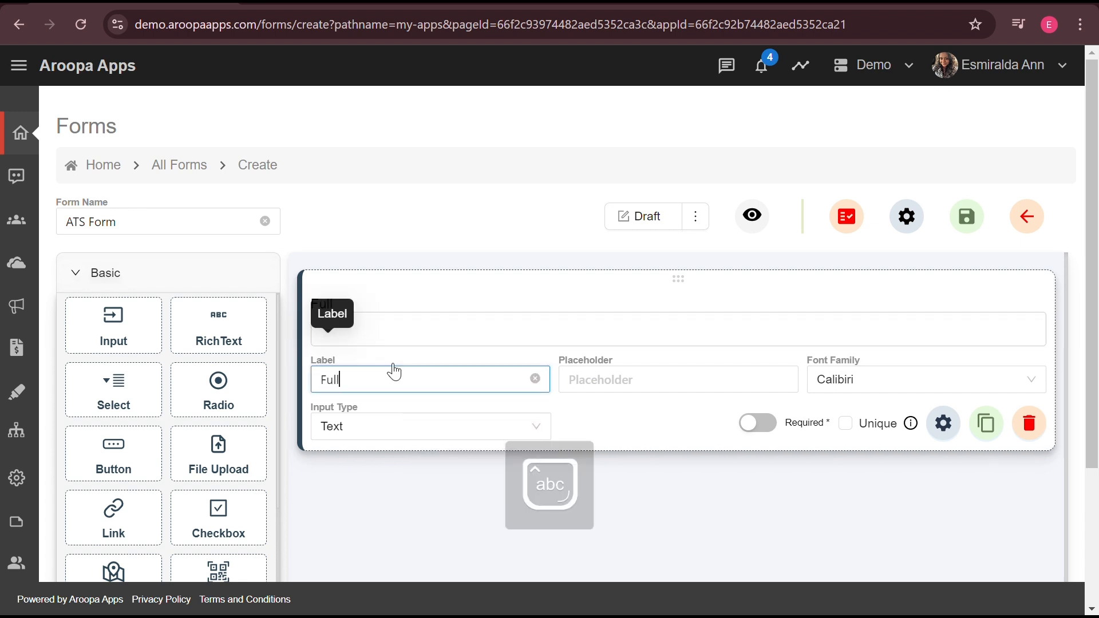
key(Caps_Lock)
key(Caps_Lock)
text(ame)
Set the Full Name field to the Text input type, make it required, and enter Full_Name as its control name
click(426, 429)
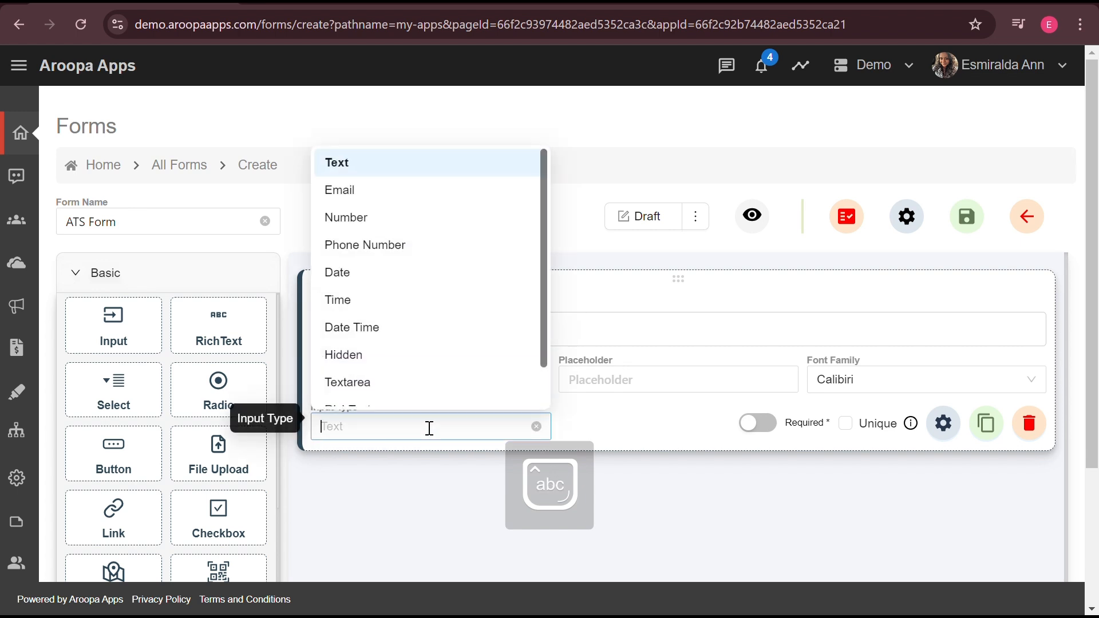
click(418, 166)
click(755, 430)
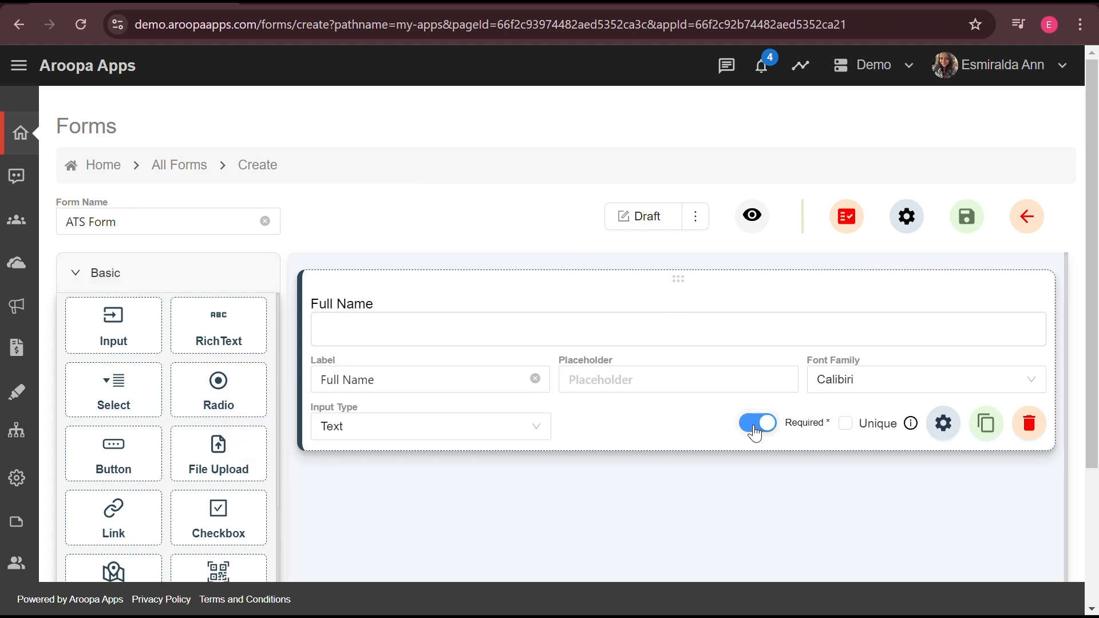
click(943, 425)
click(797, 186)
text(Full_Name)
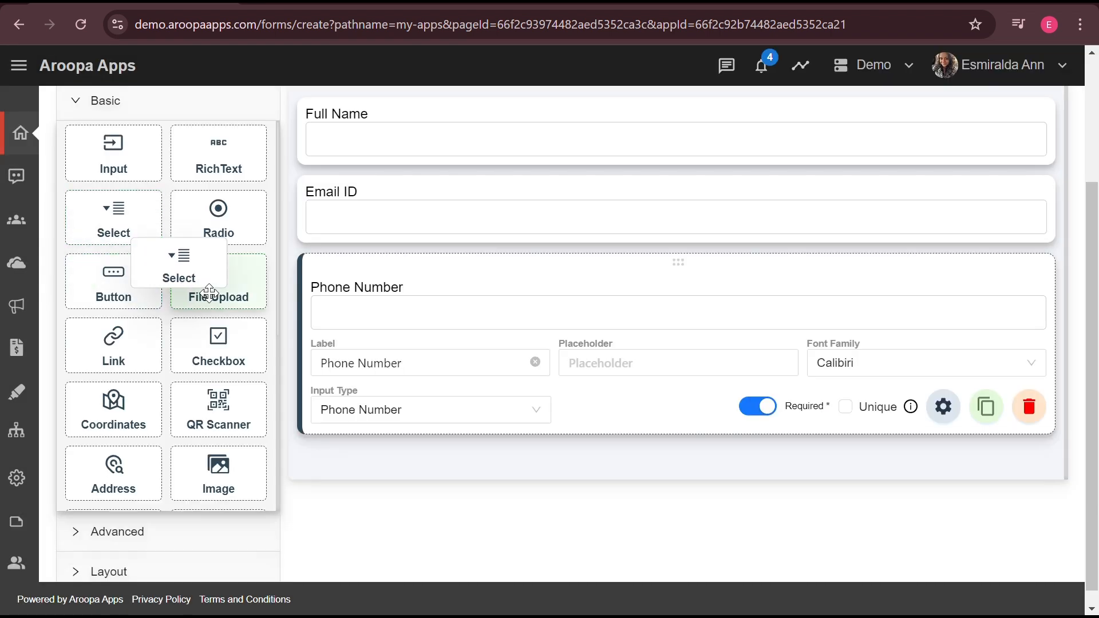
Add a Job Location dropdown below Phone Number with the options Chennai, Bangalore, Kerala, Hyderabad, Mumbai and Delhi
drag(177, 269, 431, 414)
text(n)
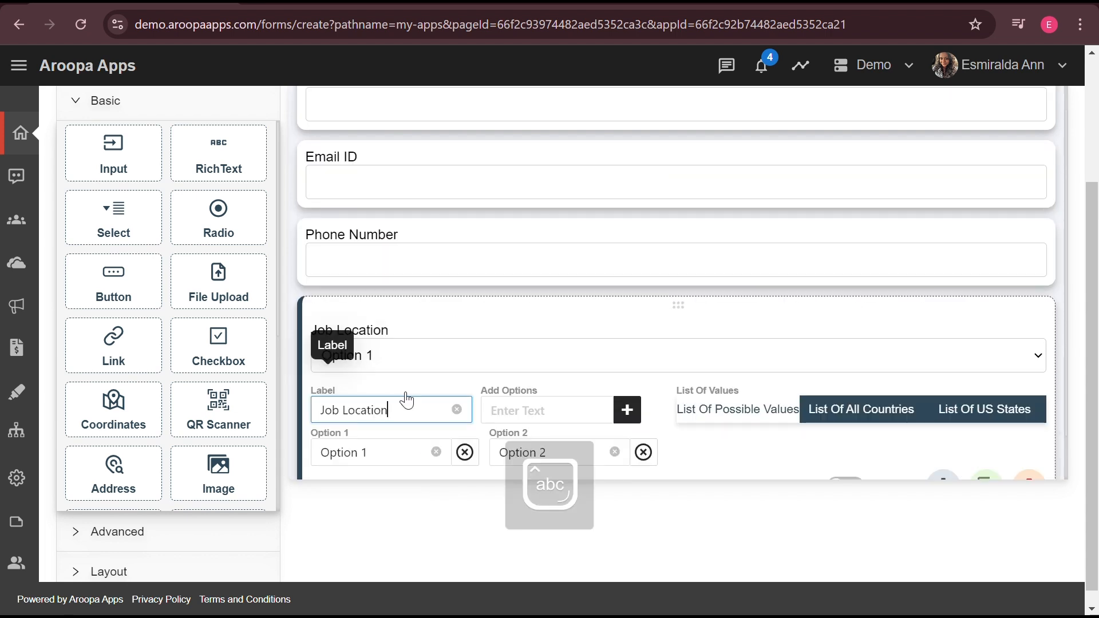
click(436, 452)
text(i)
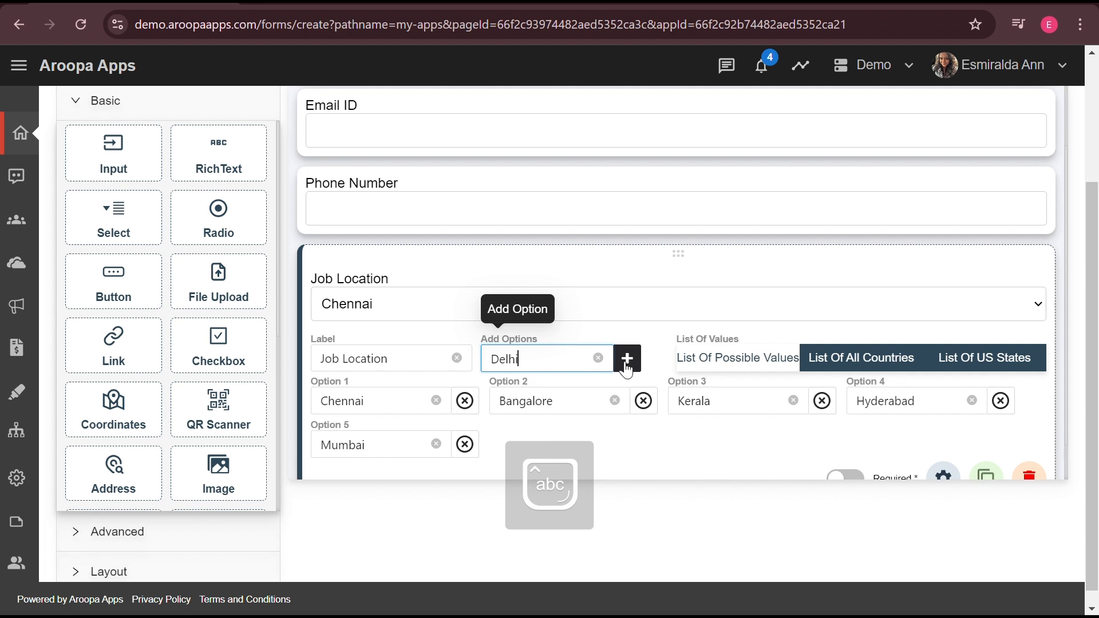
click(627, 359)
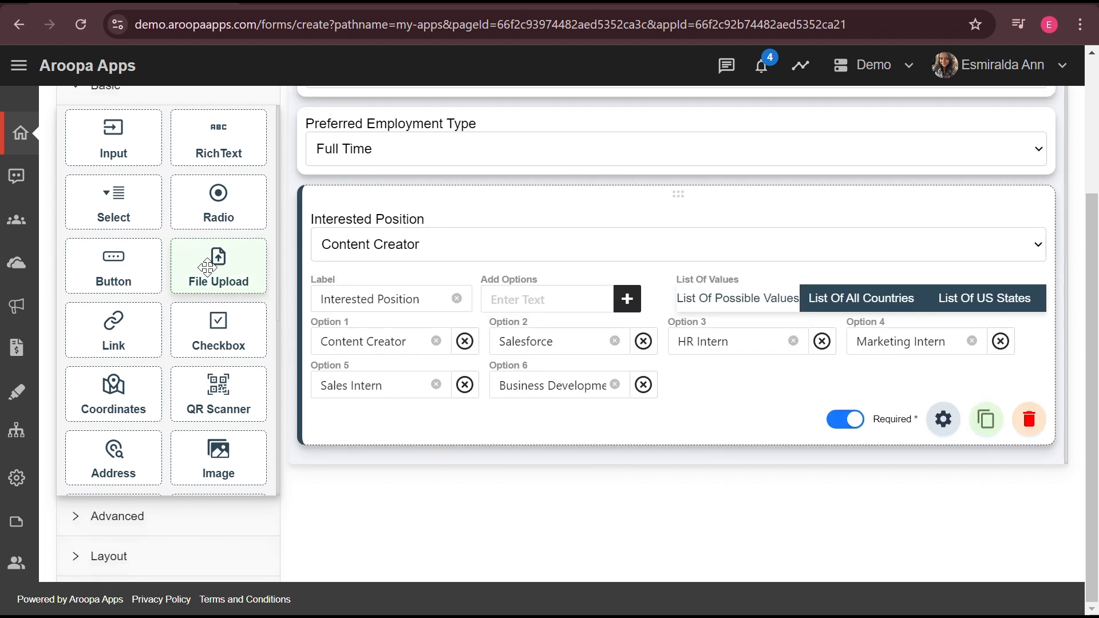
Add a File Upload control and a Select control below Interested Position, and label the dropdown Status
drag(207, 267, 446, 416)
drag(115, 209, 400, 407)
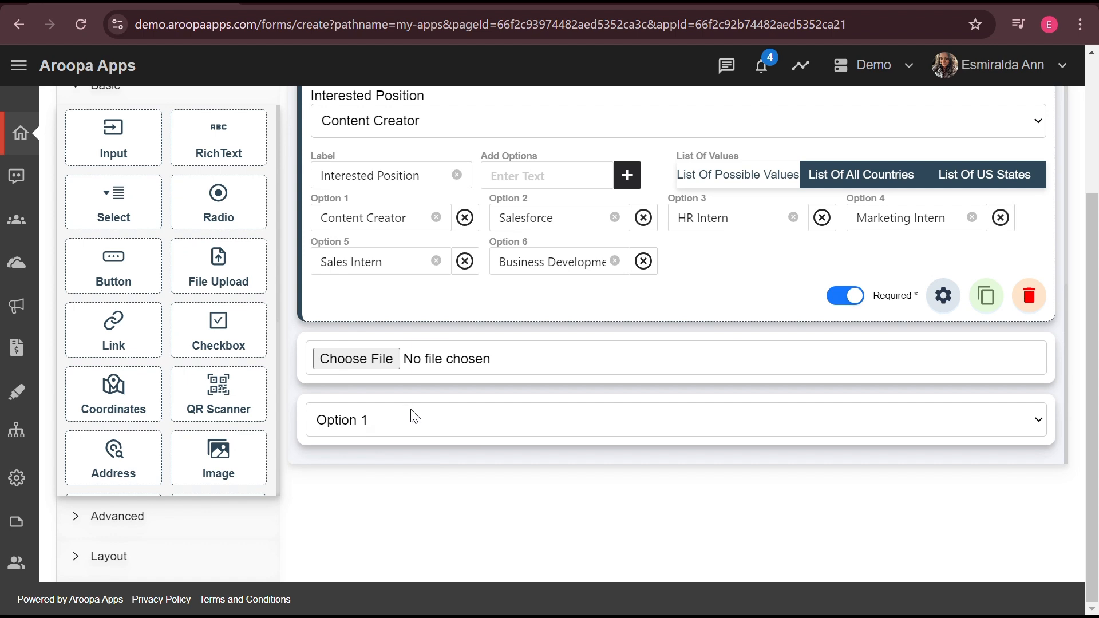
click(412, 417)
click(399, 335)
text(Status)
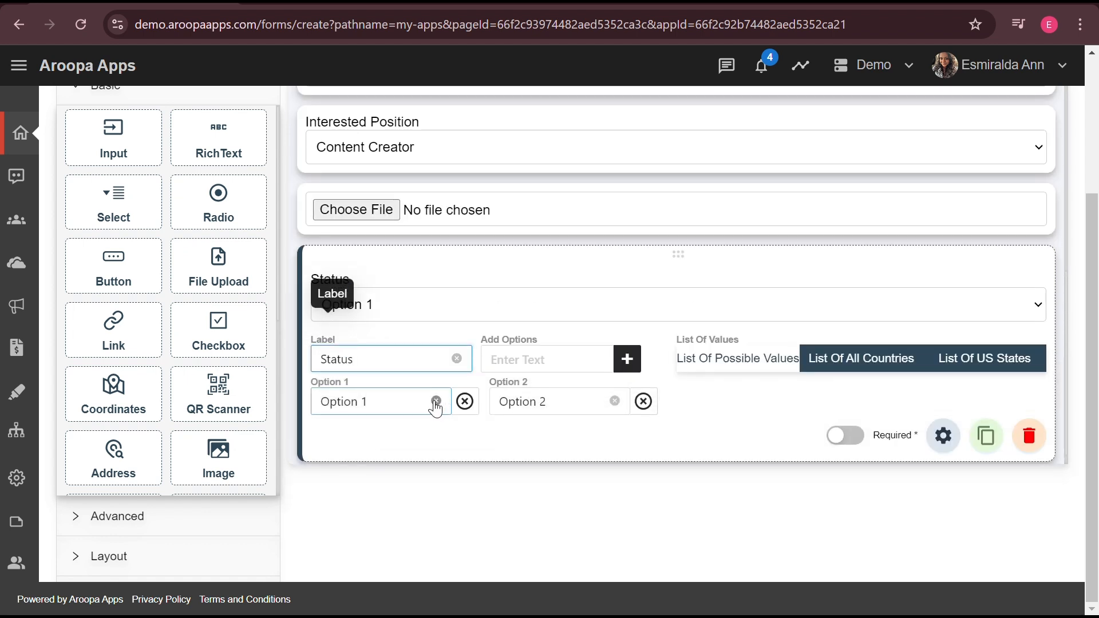
Give the Status dropdown the options Selected, Rejected and Future
click(436, 401)
text(Selected)
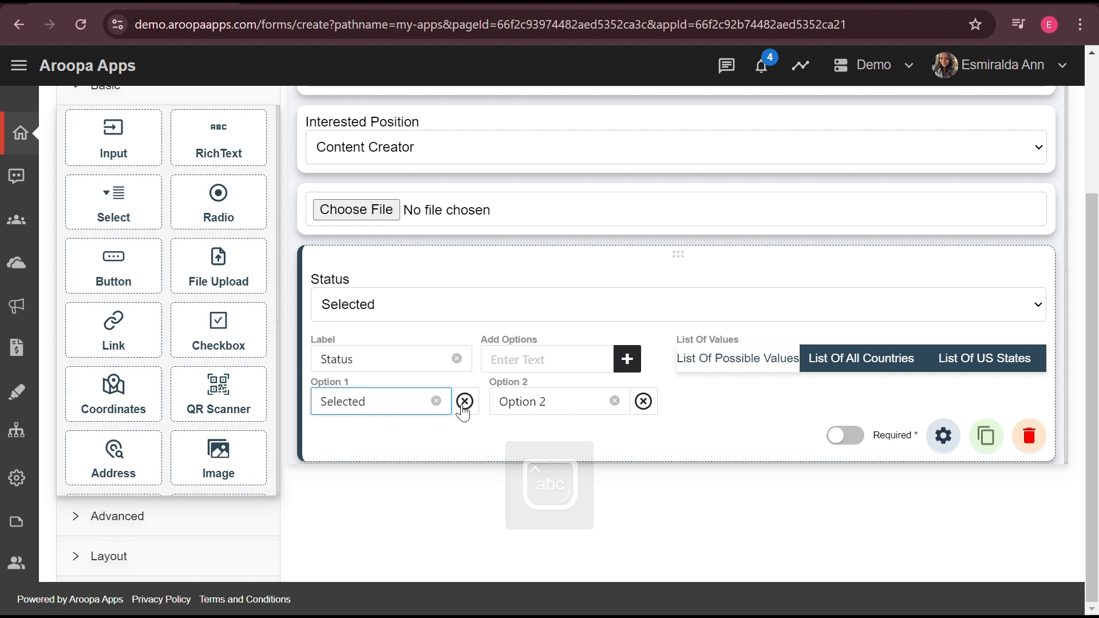
click(615, 400)
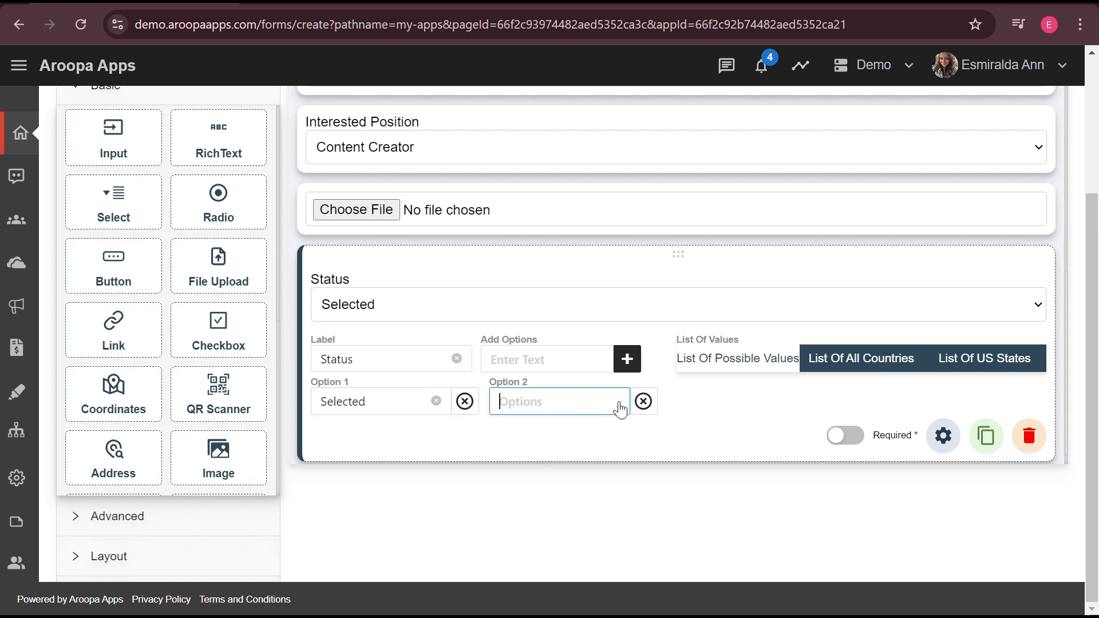
text(Rej)
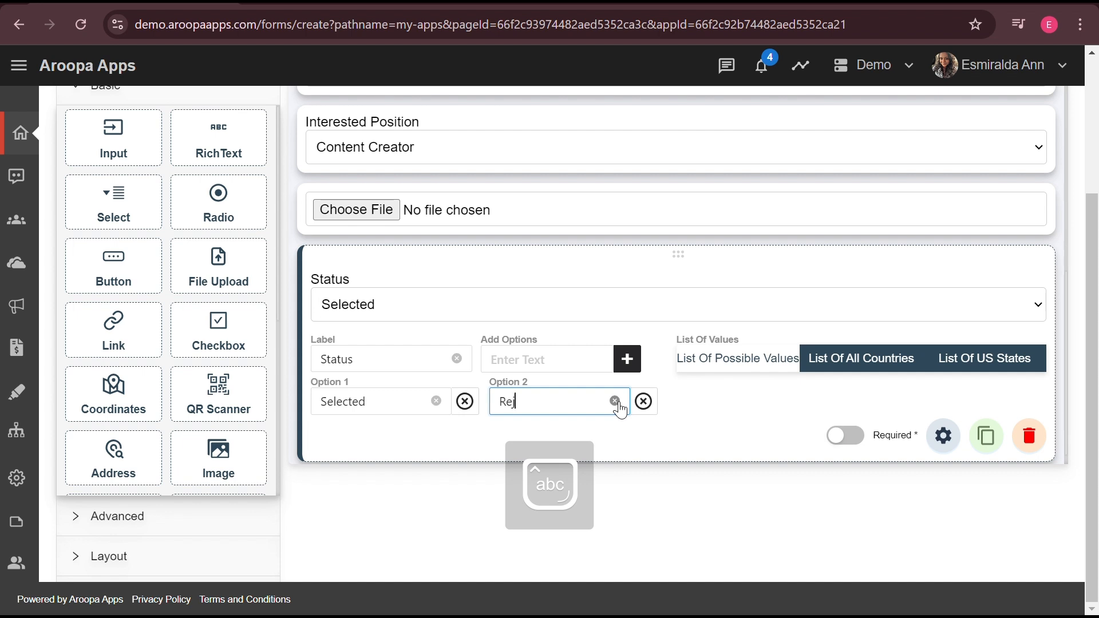
text(ected)
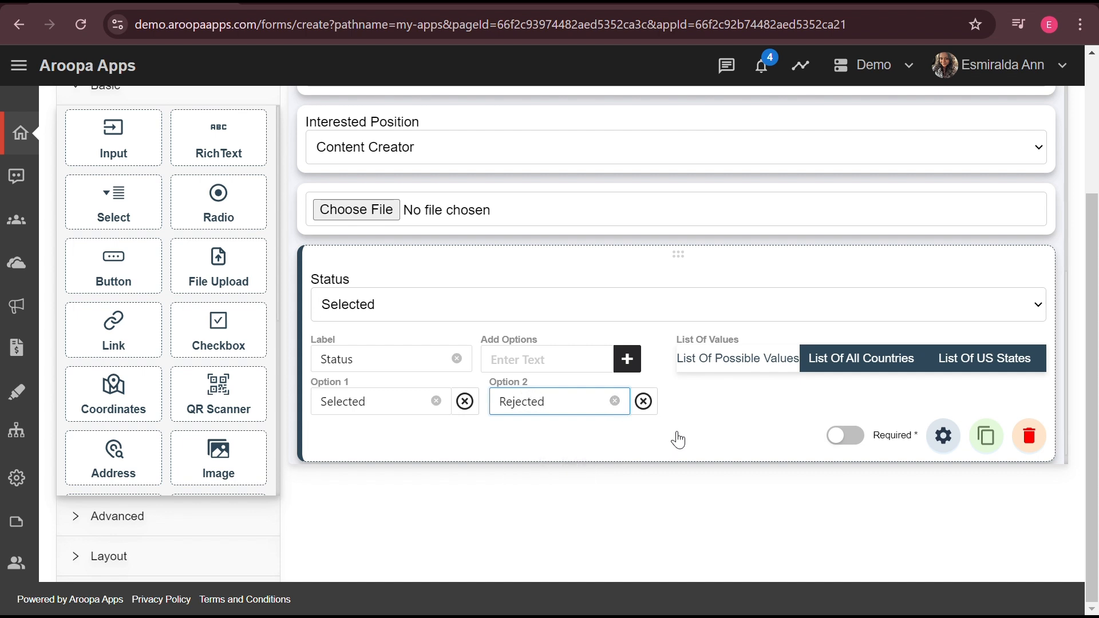
click(574, 360)
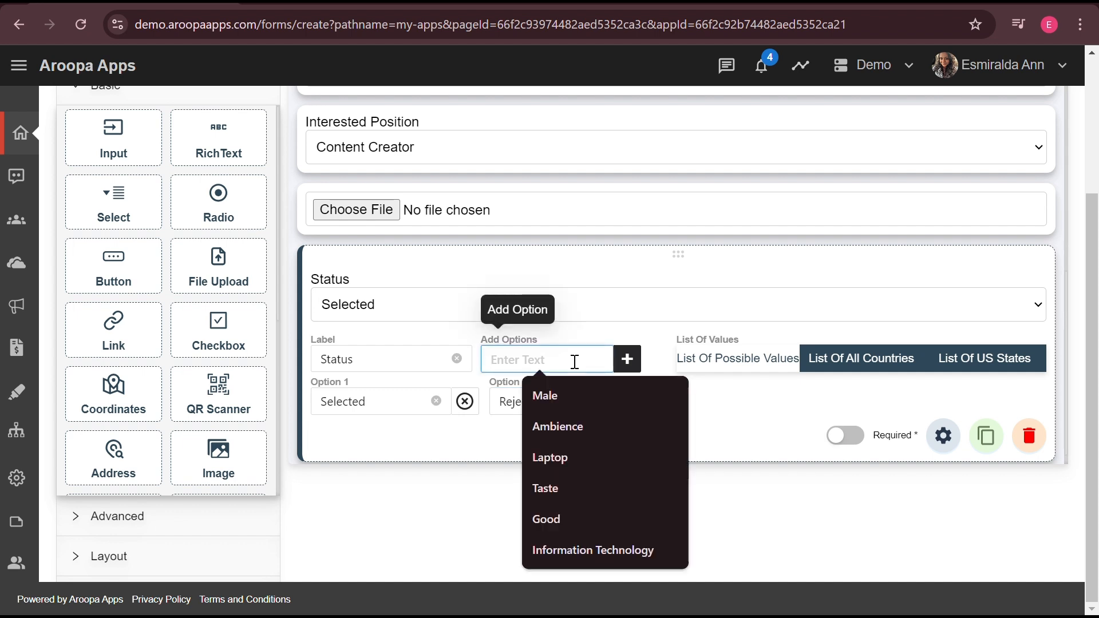
text(Future)
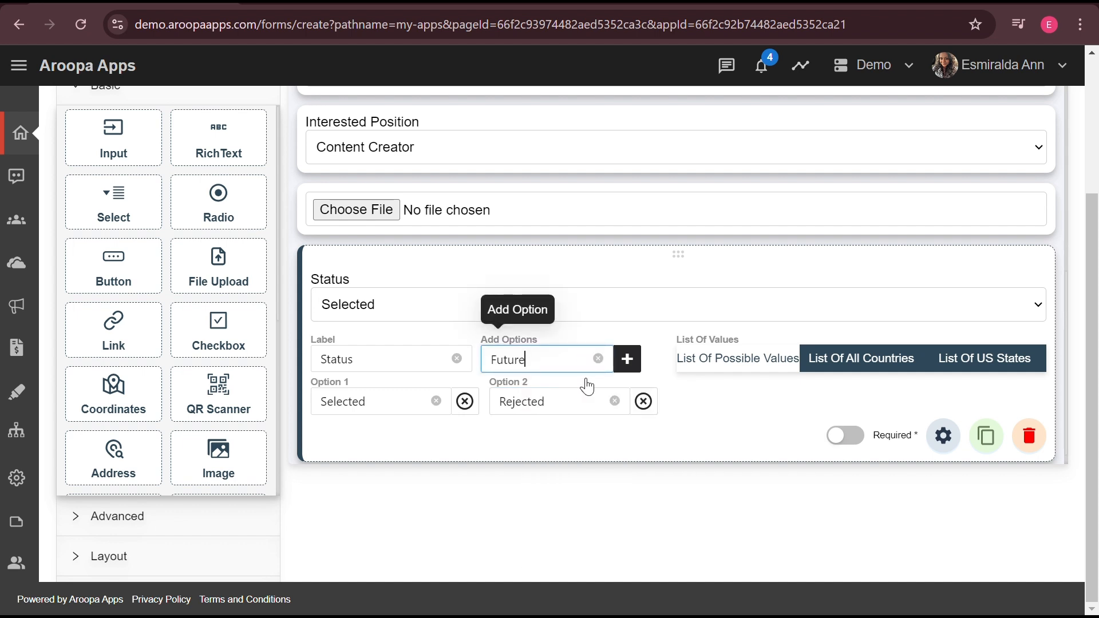
click(628, 359)
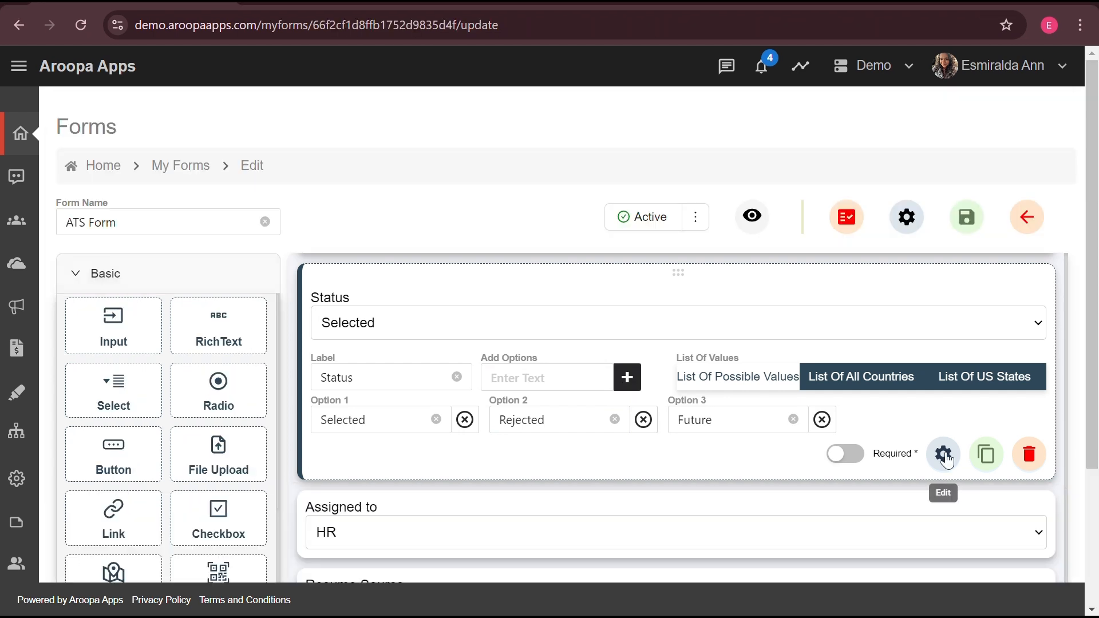
Enable Hide Field in the Status dropdown's control properties
click(943, 454)
scroll(822, 412, down, 1)
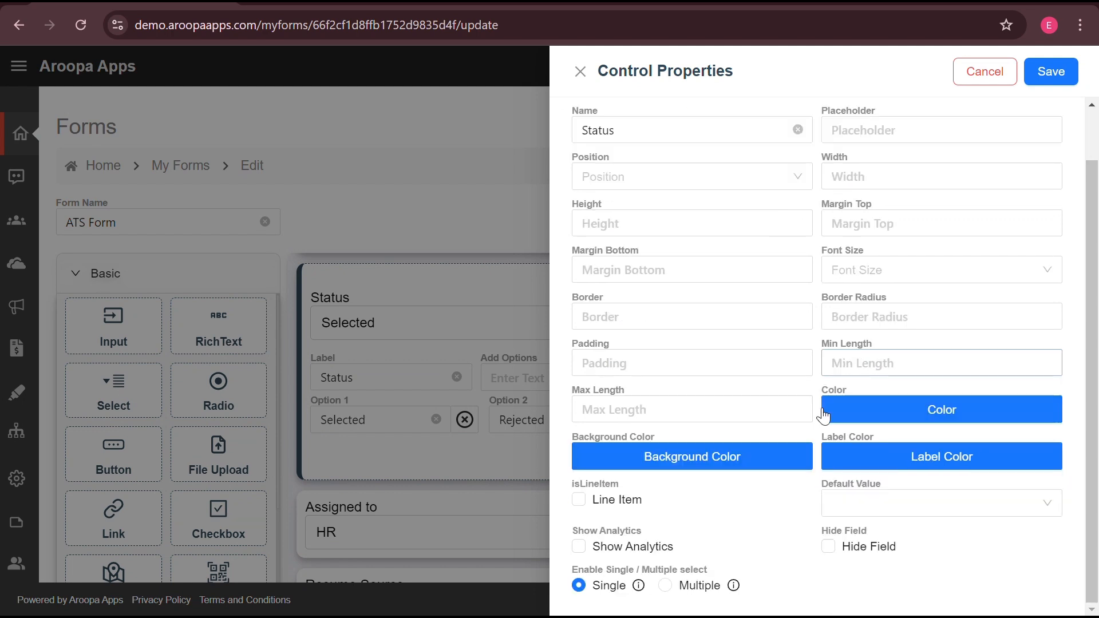
click(832, 550)
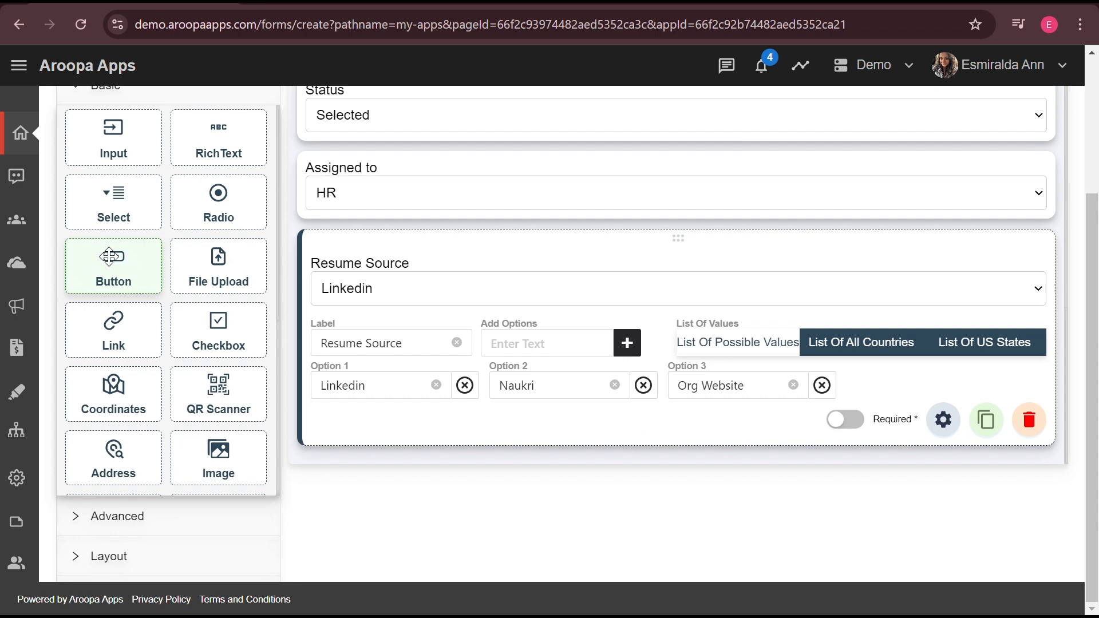
Add a Button control below Resume Source, label it Submit and align it to the center
drag(113, 269, 495, 438)
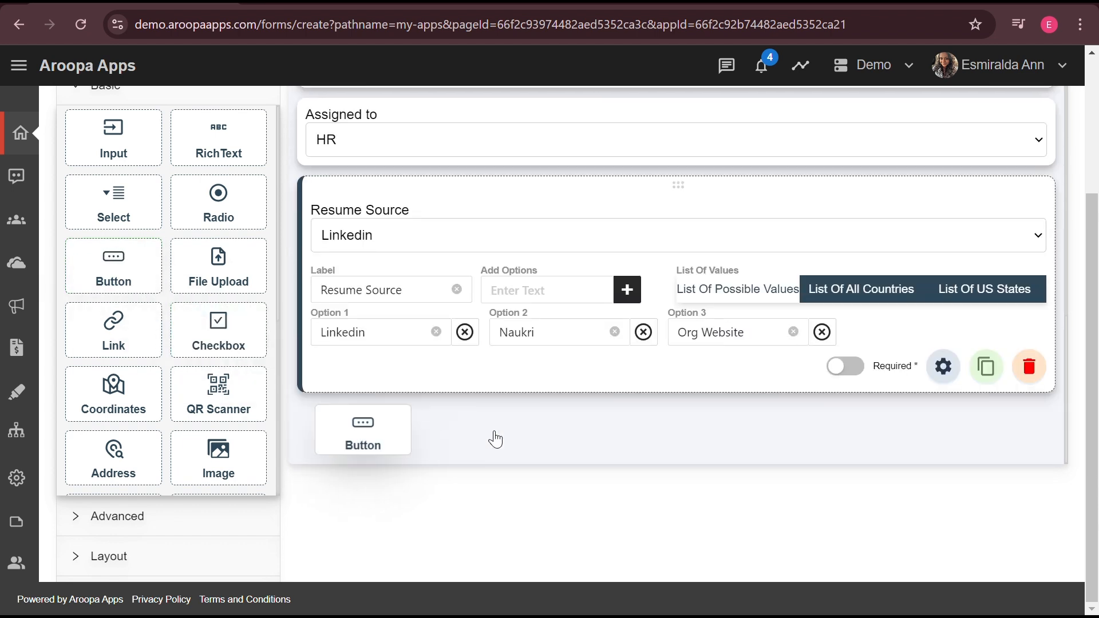
click(637, 442)
click(404, 376)
text(Submit)
click(915, 376)
click(878, 465)
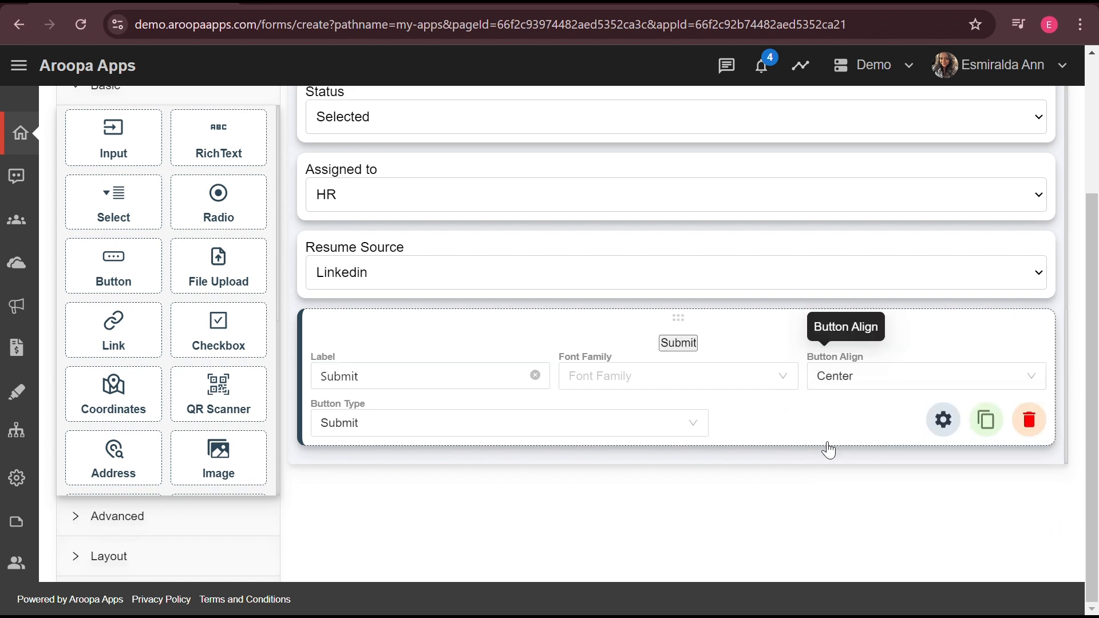
Change the form's status to Active
scroll(799, 424, up, 10)
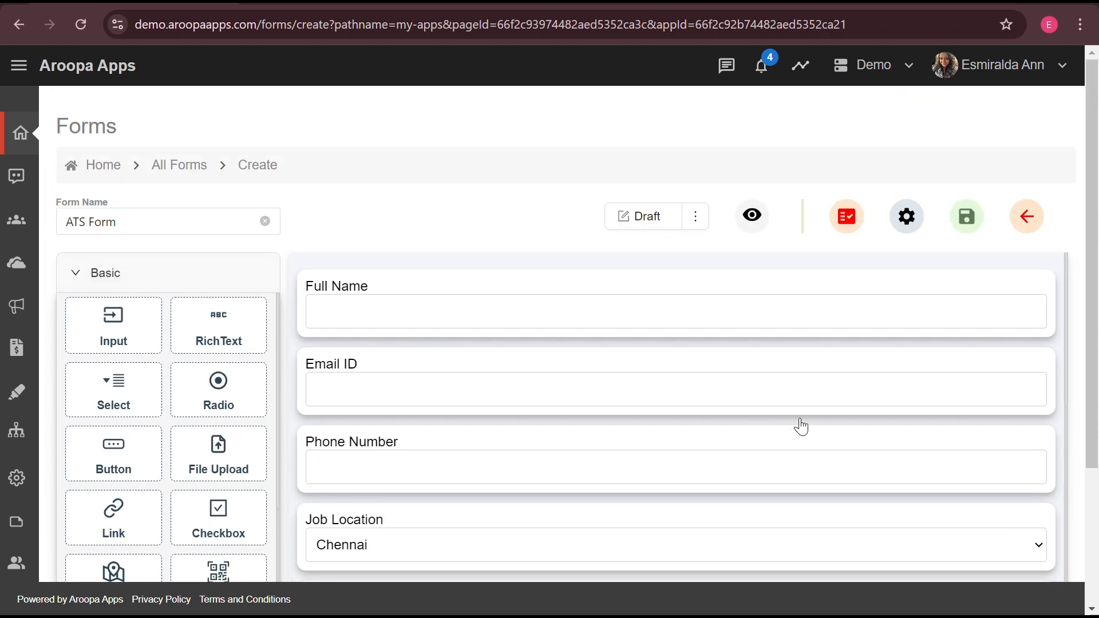
click(695, 217)
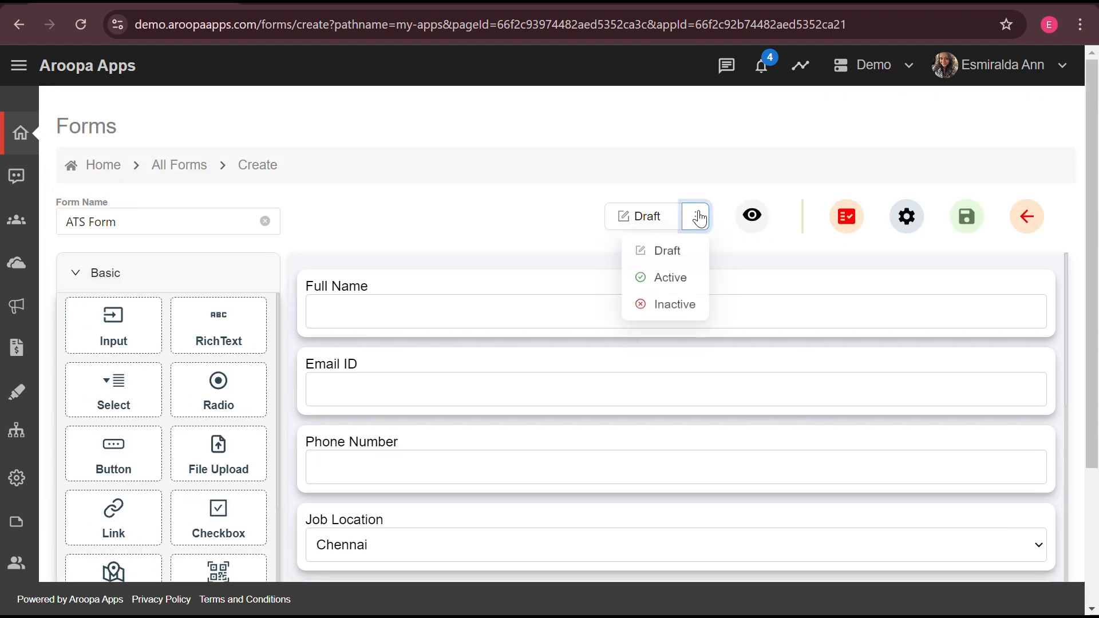
click(672, 281)
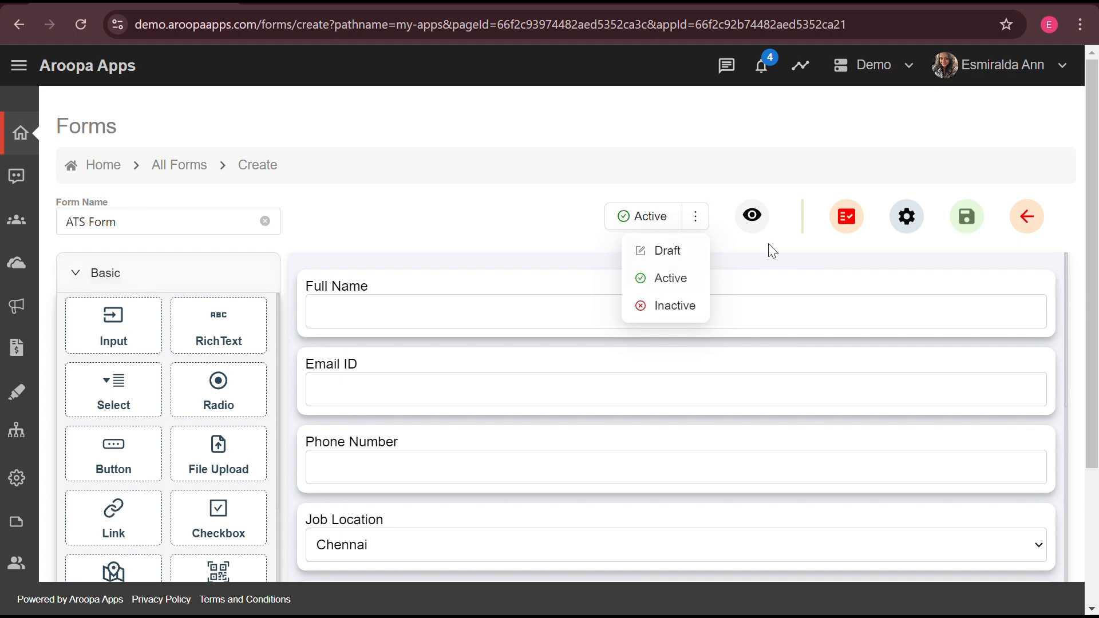
Set the form type to Embed in the form's global properties and close the properties
click(906, 216)
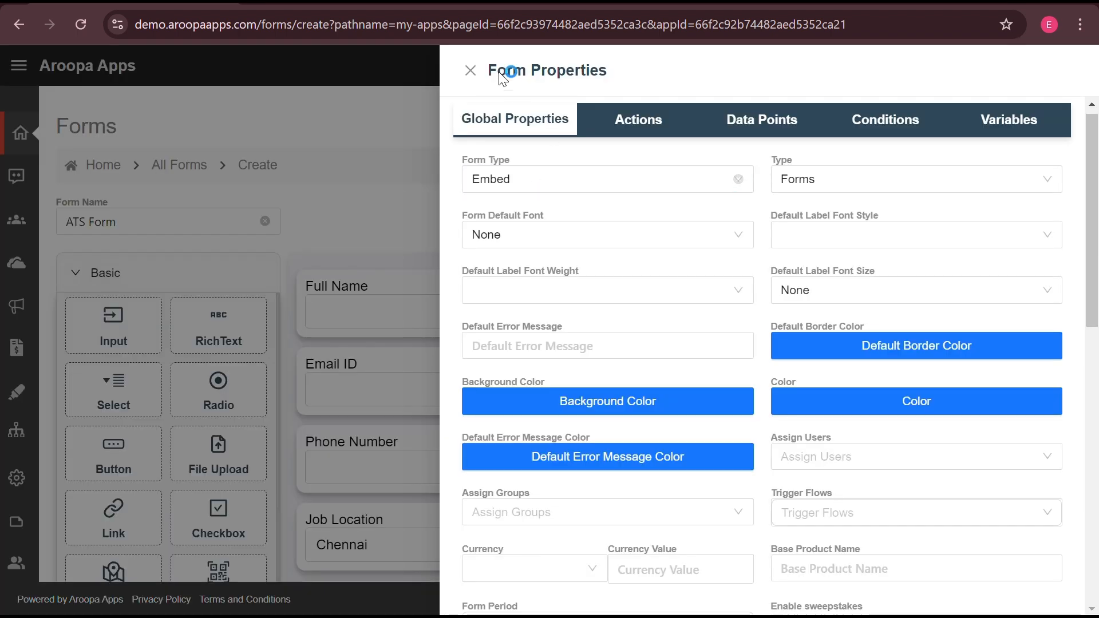
click(676, 181)
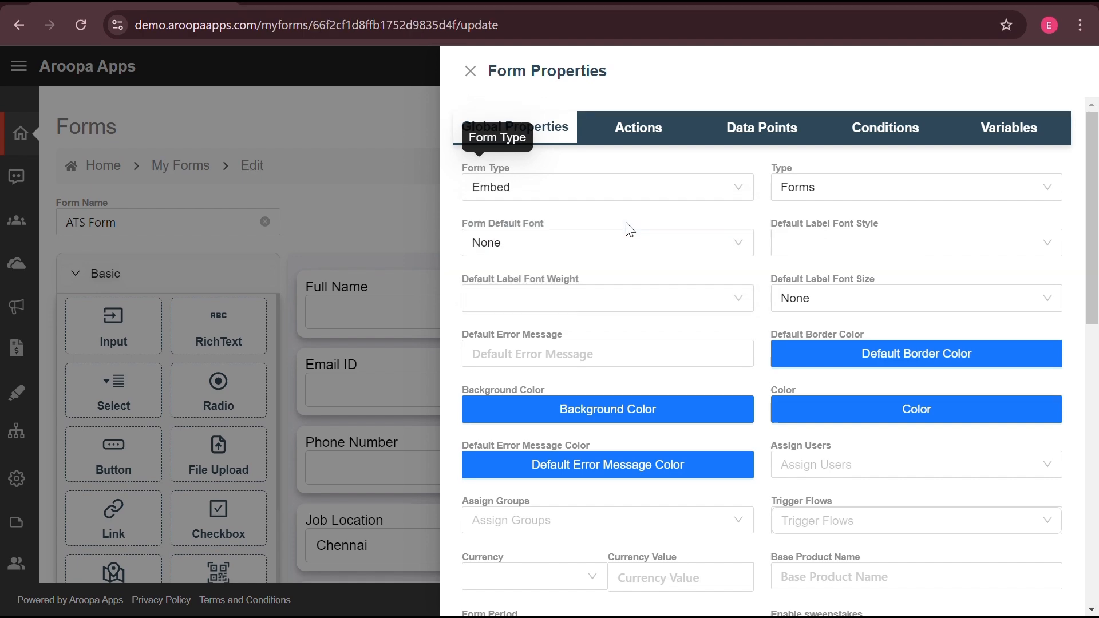
click(470, 75)
Save the form and look through the fields of the published ATS Form
click(969, 224)
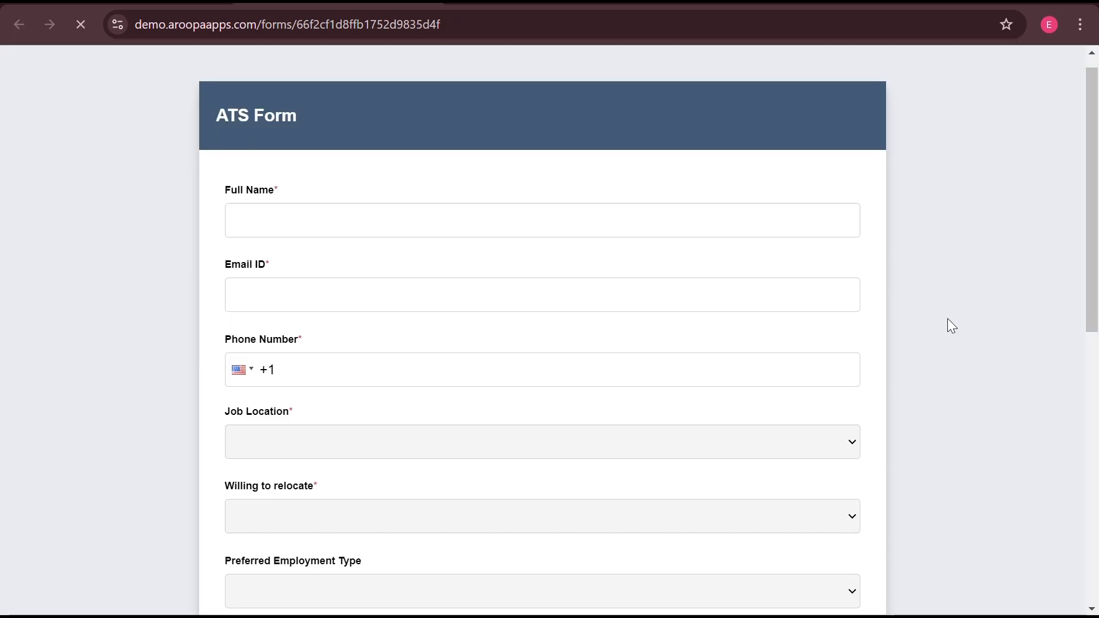
scroll(947, 318, down, 2)
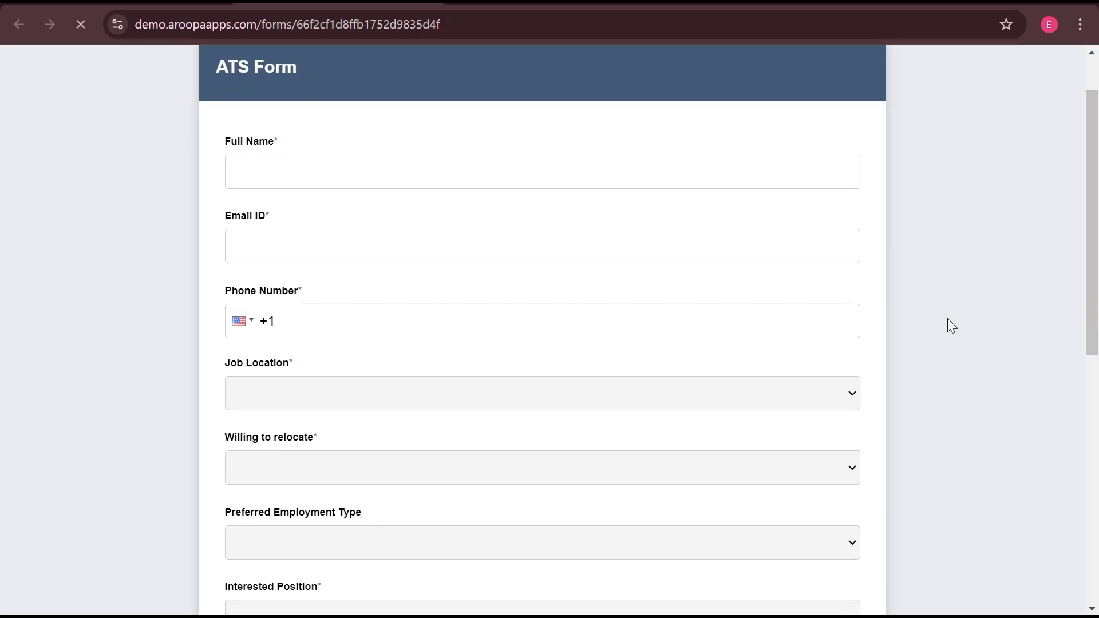
scroll(947, 318, down, 1)
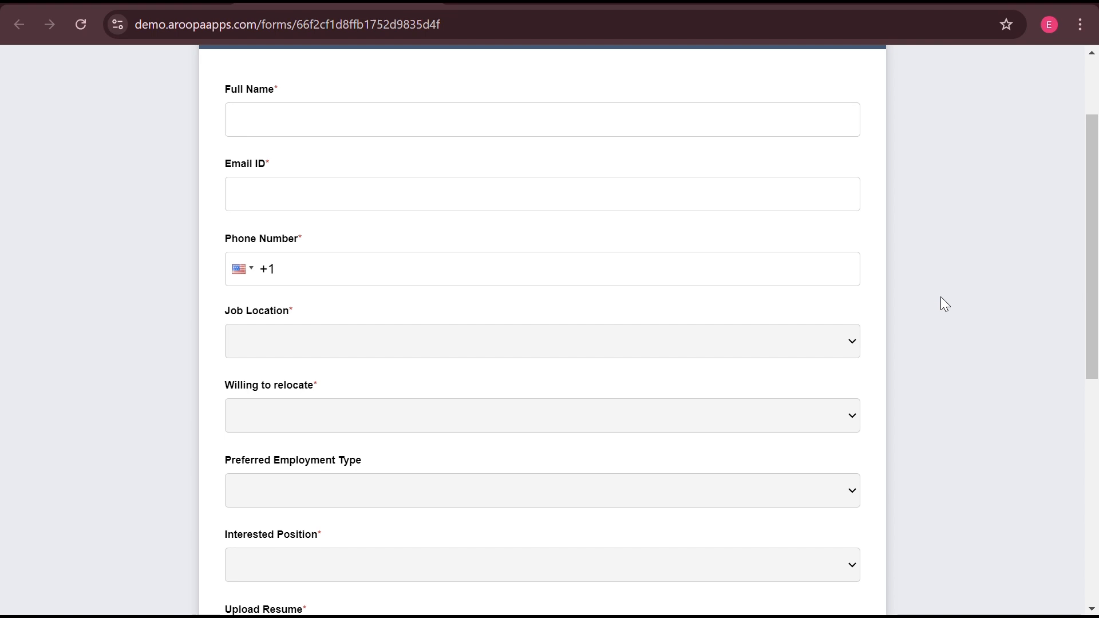
Check the Job Location choices and the remaining fields of the published ATS Form
click(791, 352)
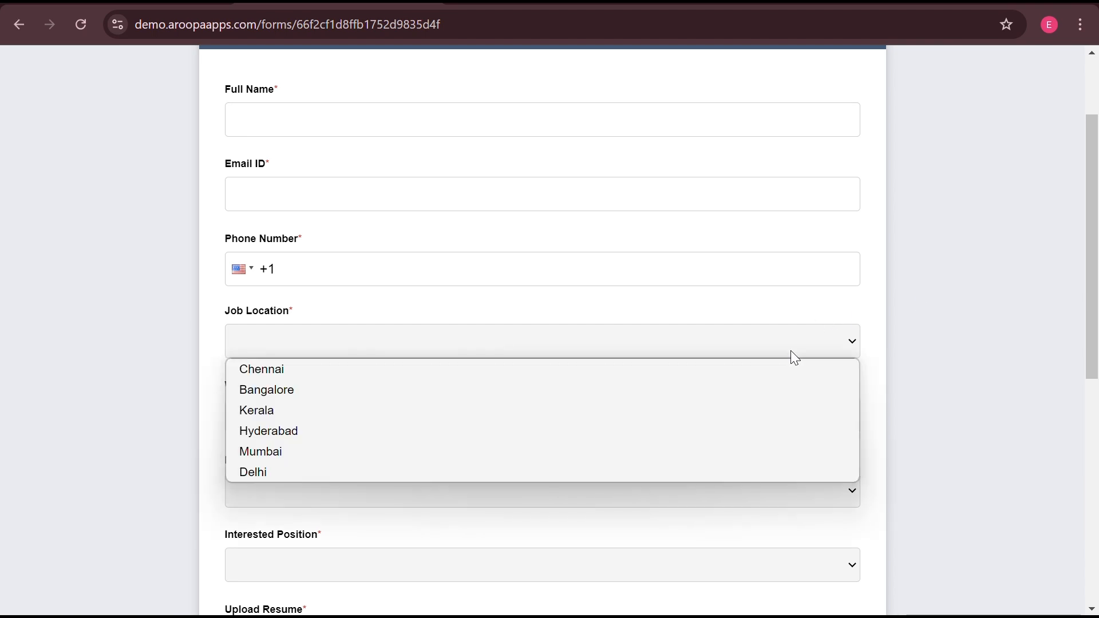
click(847, 318)
scroll(692, 134, down, 4)
scroll(692, 135, down, 2)
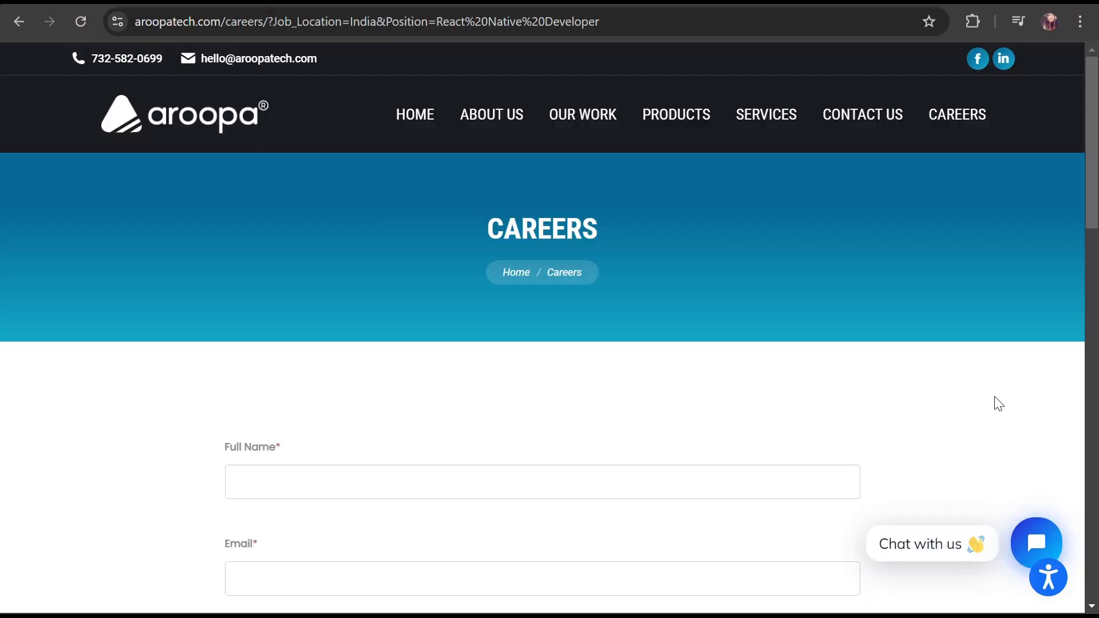
Look through the job application form embedded on the Aroopa careers page
scroll(995, 400, down, 2)
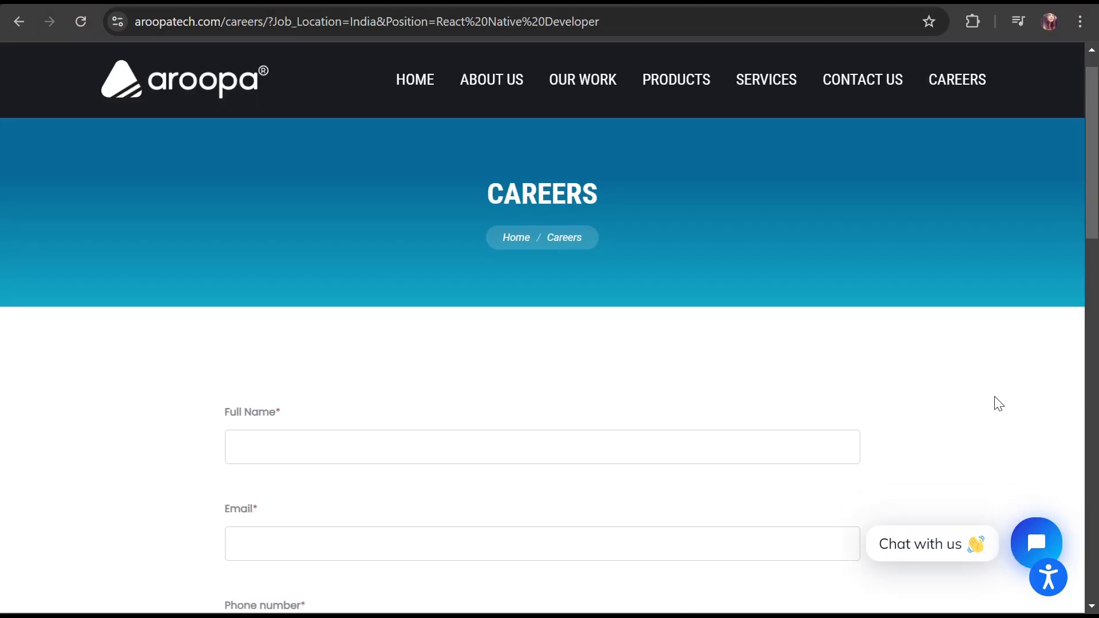
scroll(999, 404, down, 3)
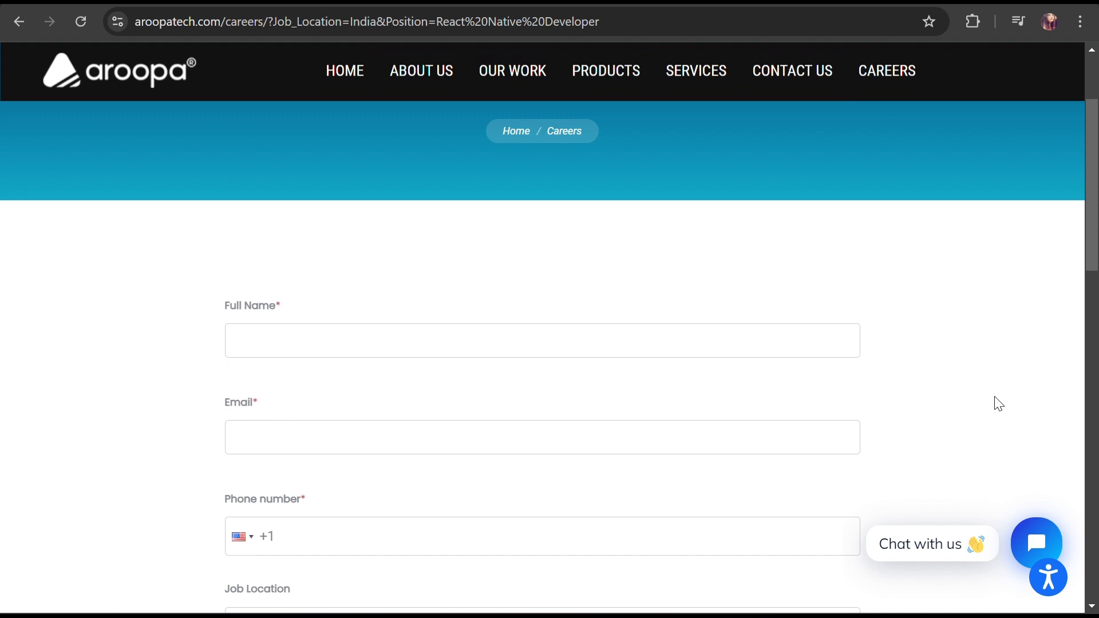
scroll(999, 404, down, 4)
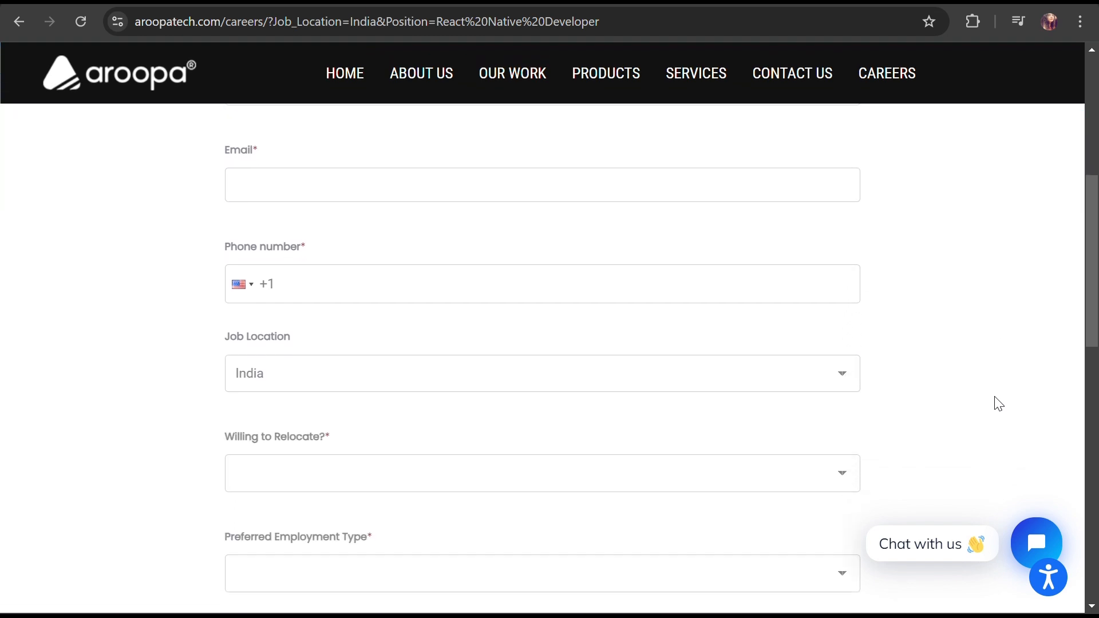
scroll(997, 402, down, 2)
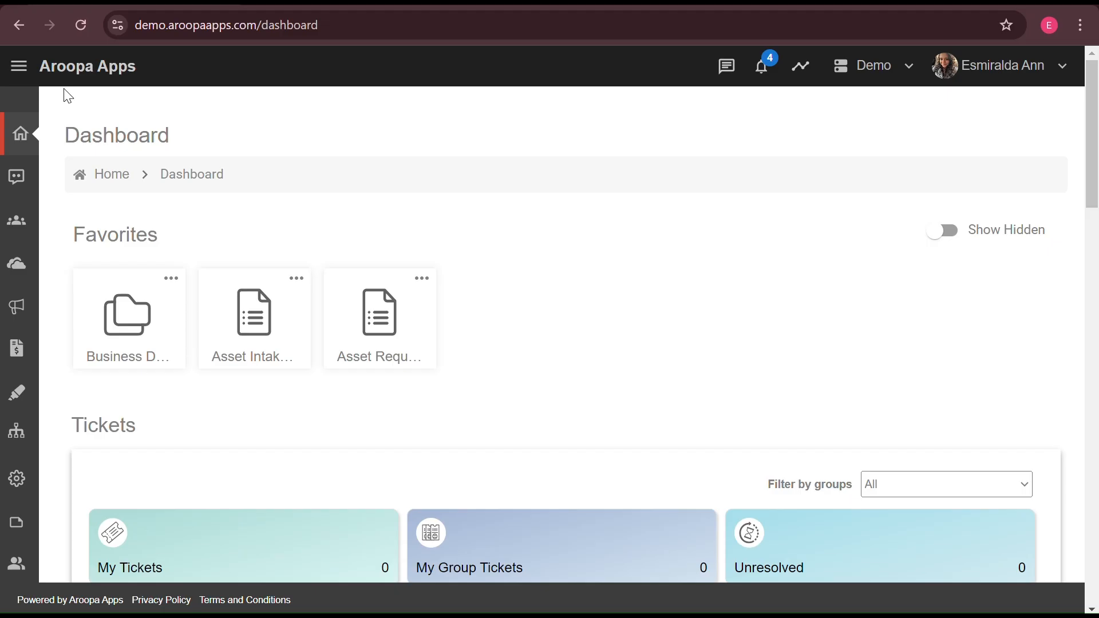
Create a new flow in Aroopa Apps and name it ATS Flow
click(19, 70)
scroll(66, 408, down, 2)
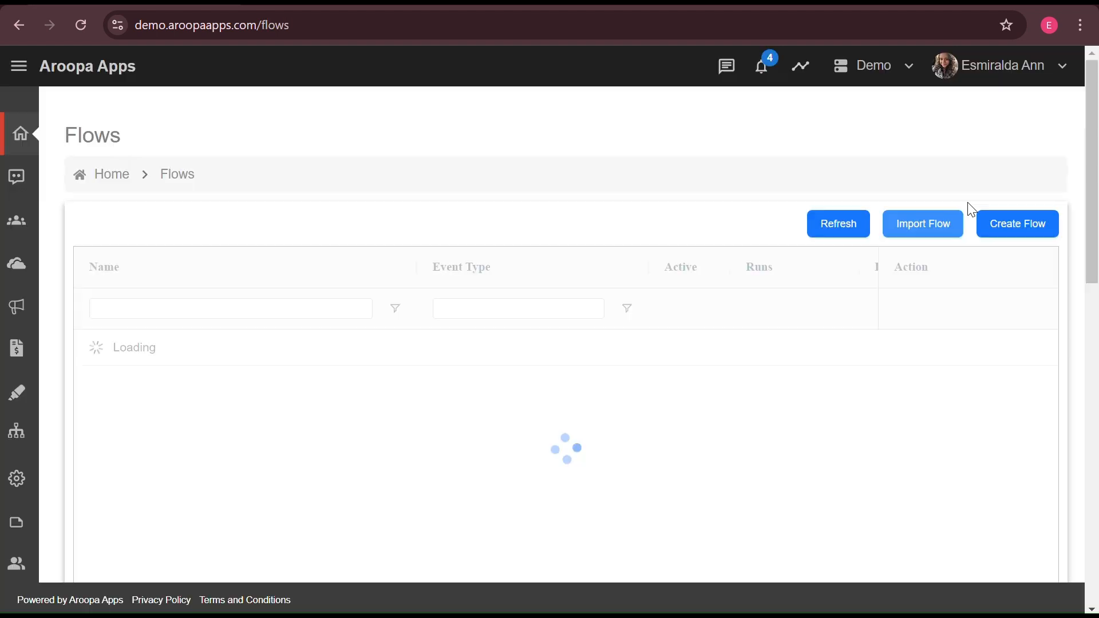
click(1004, 227)
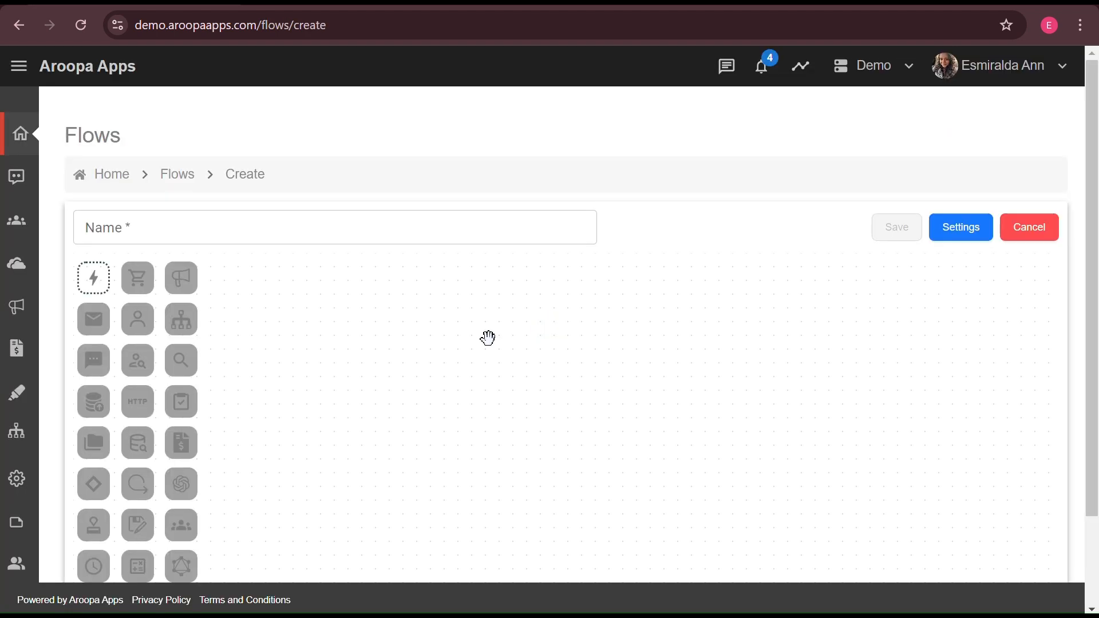
click(368, 227)
text(ATS Flow)
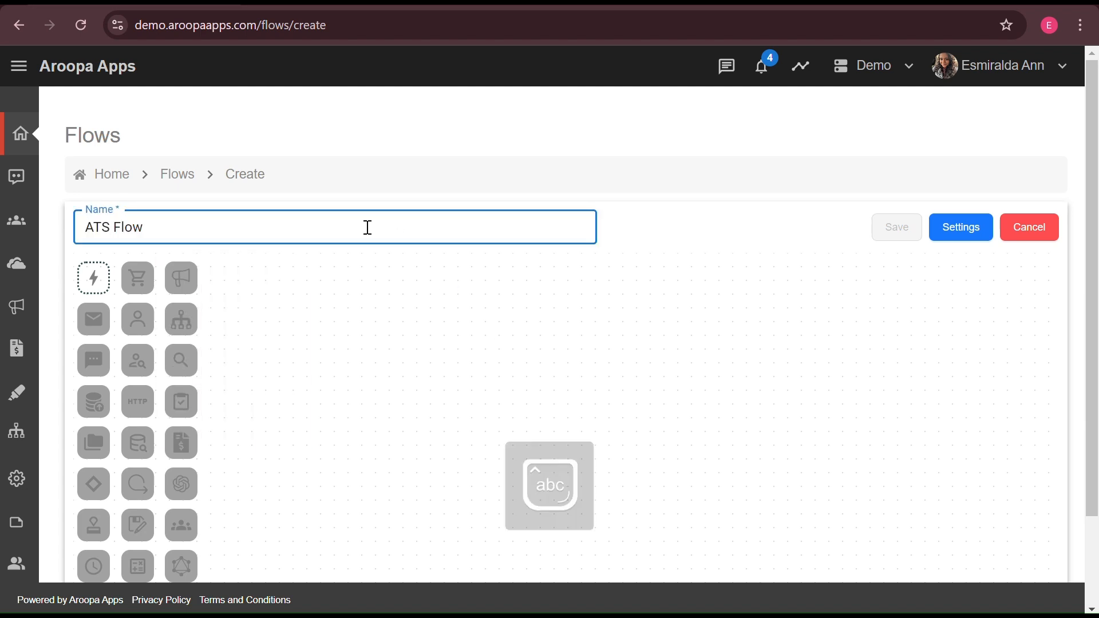
Add a Trigger Node with trigger type Form Submission and ATS Form as its source
click(94, 277)
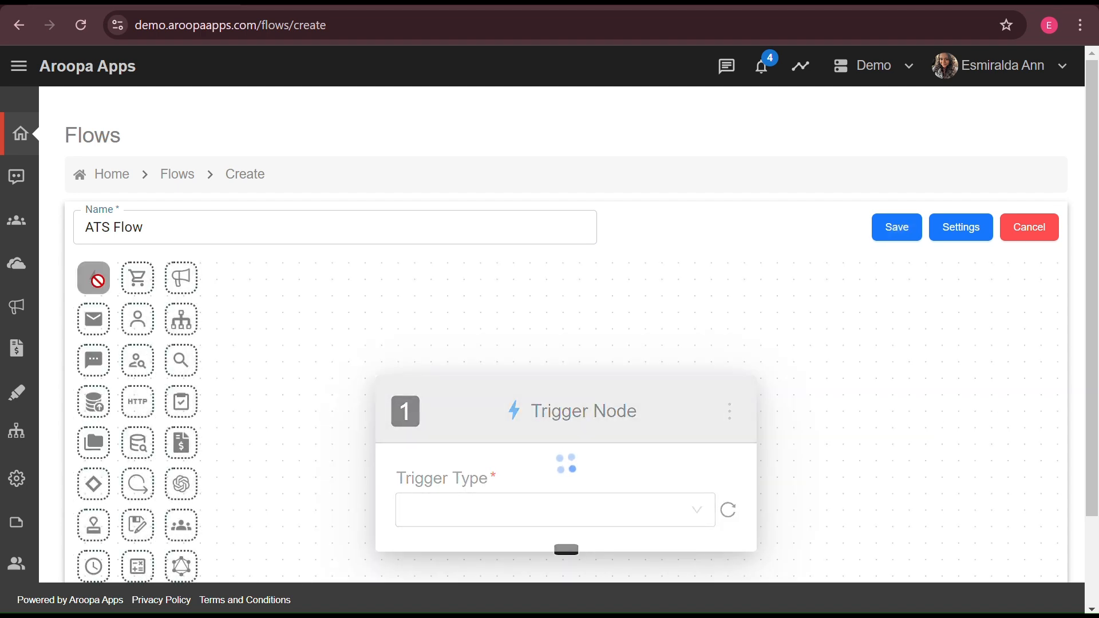
click(567, 572)
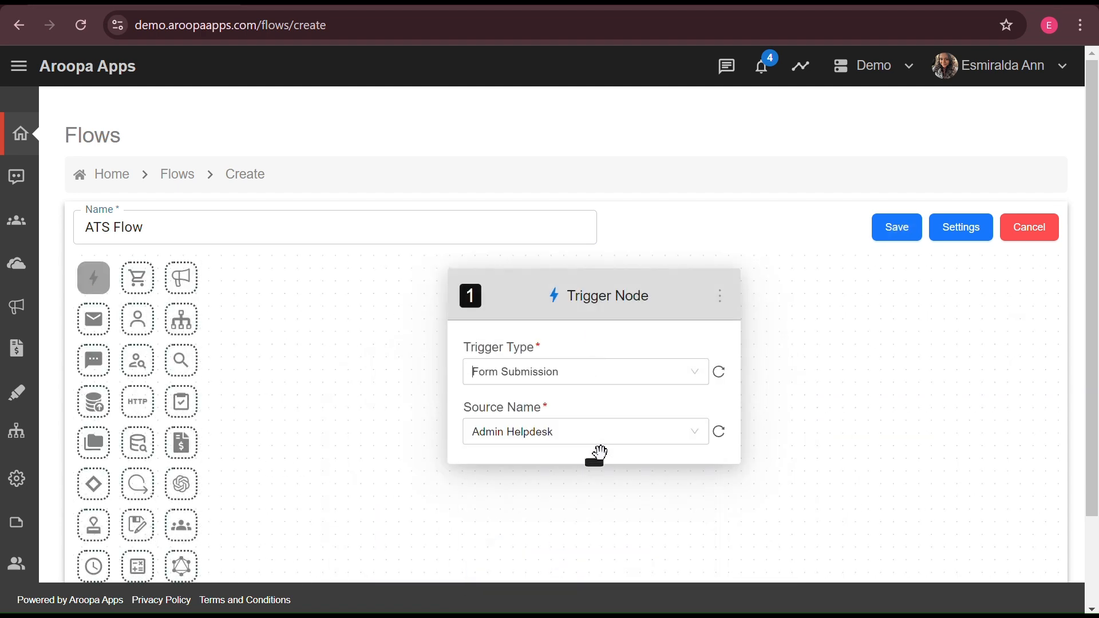
click(619, 436)
scroll(584, 326, down, 2)
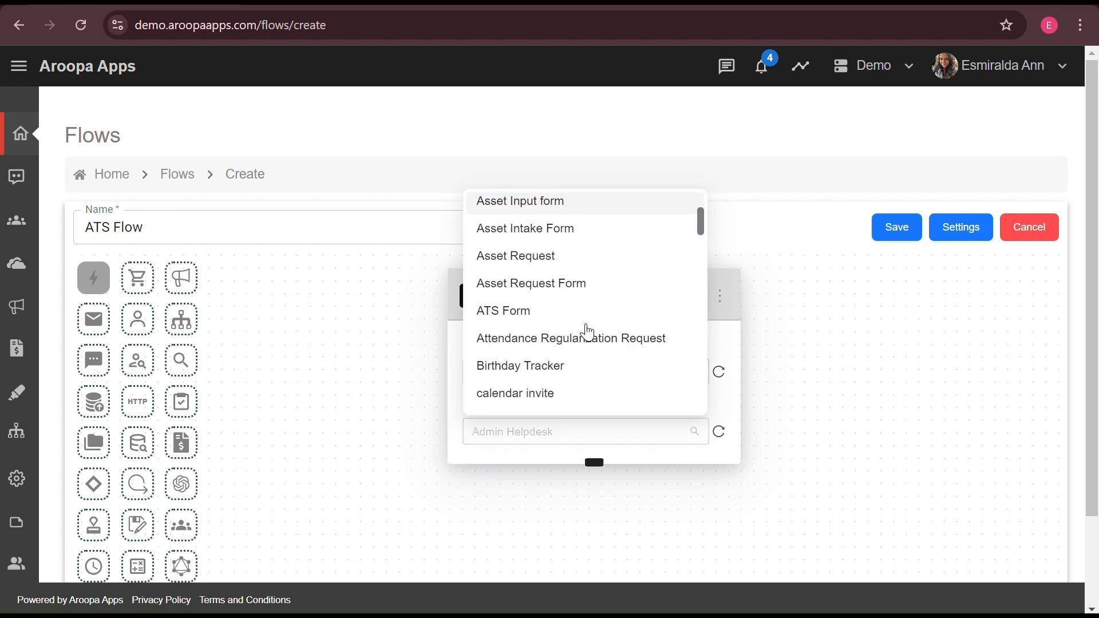
click(533, 317)
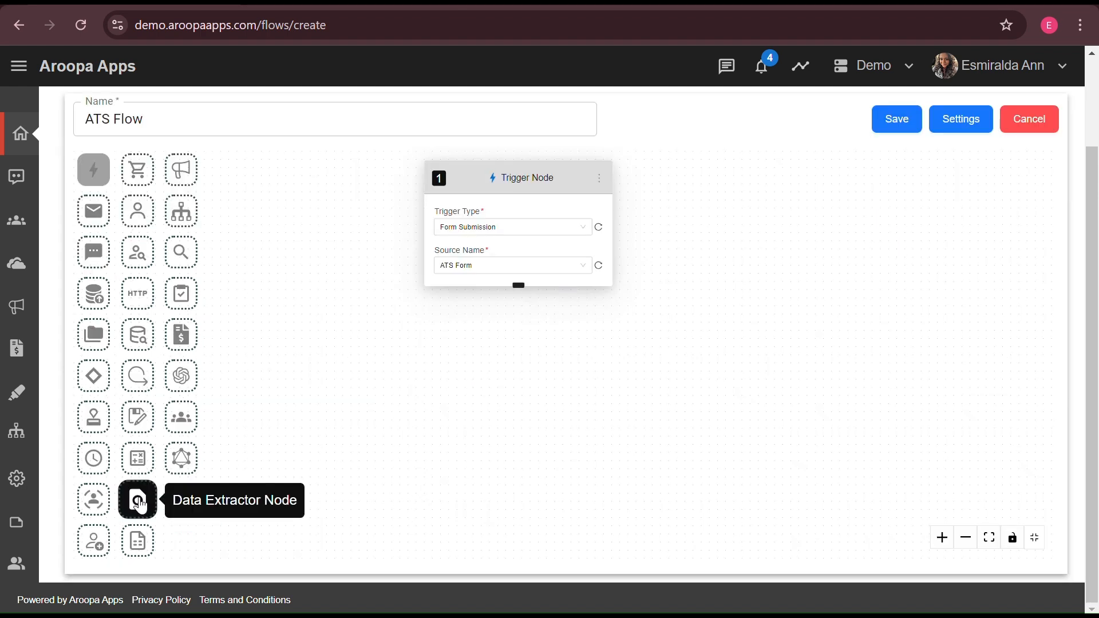
Add a Data Extractor Node linked to the Trigger Node and set its URL to the form's Upload_Resume data
drag(139, 503, 511, 335)
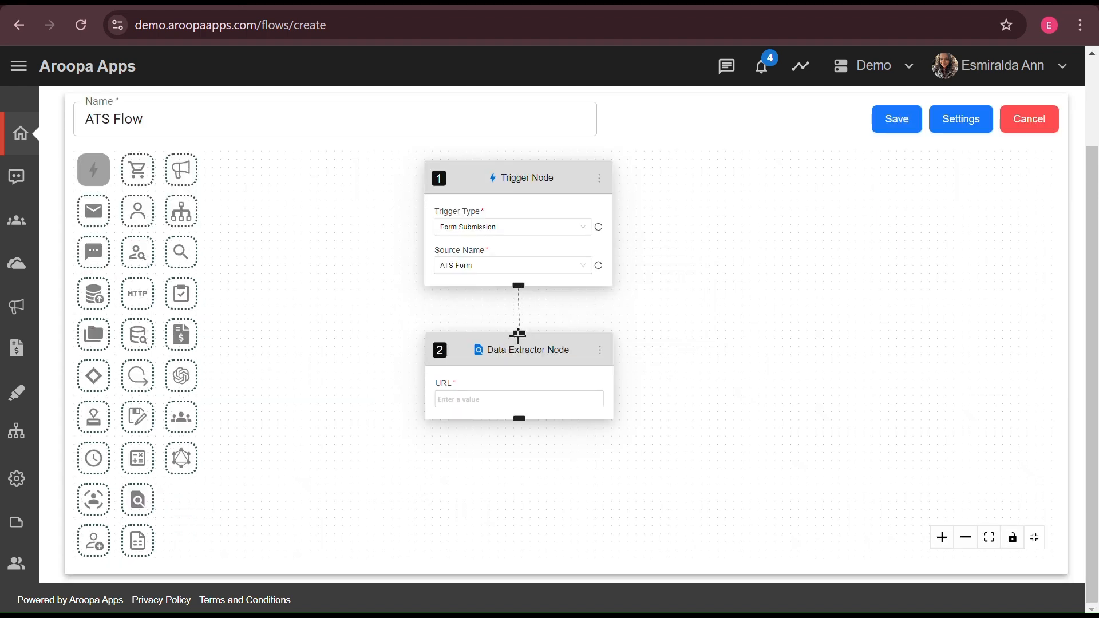
click(566, 397)
click(142, 355)
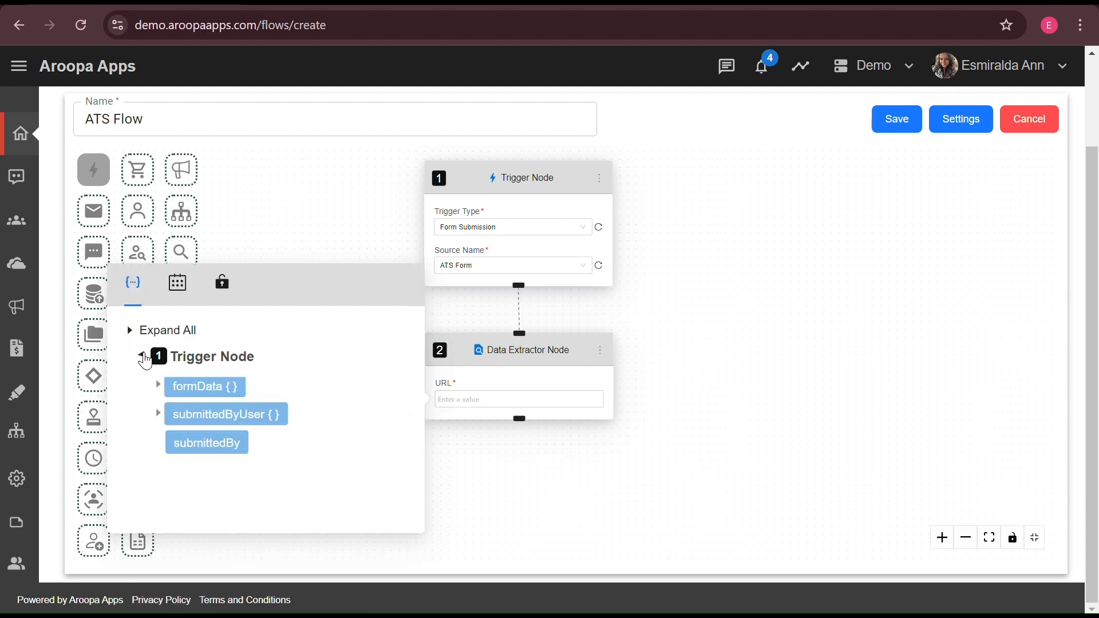
click(159, 385)
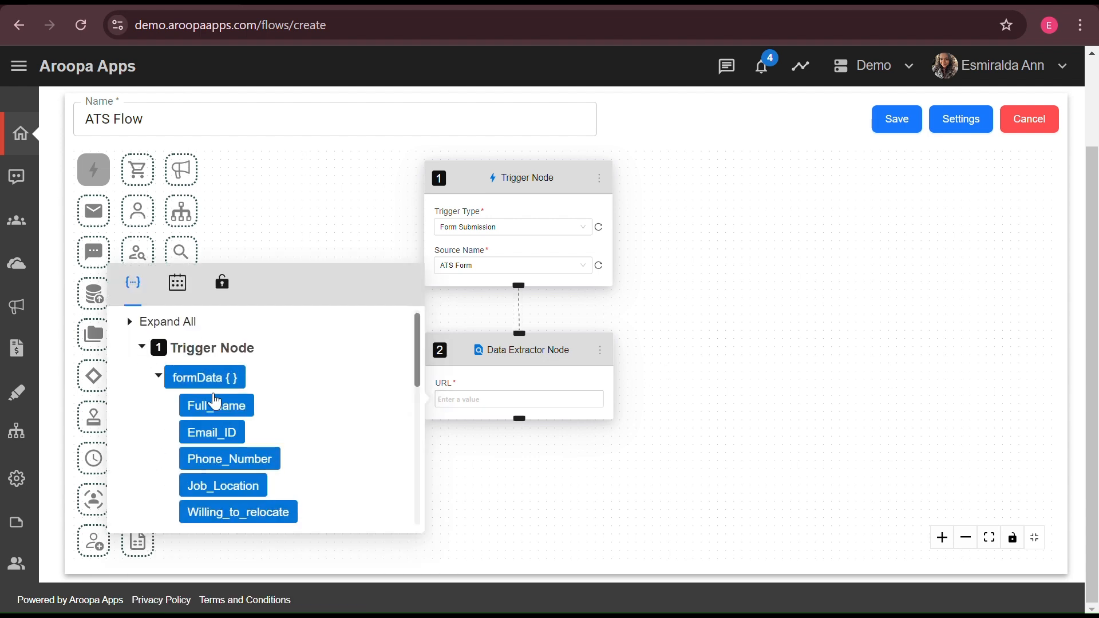
scroll(282, 463, down, 2)
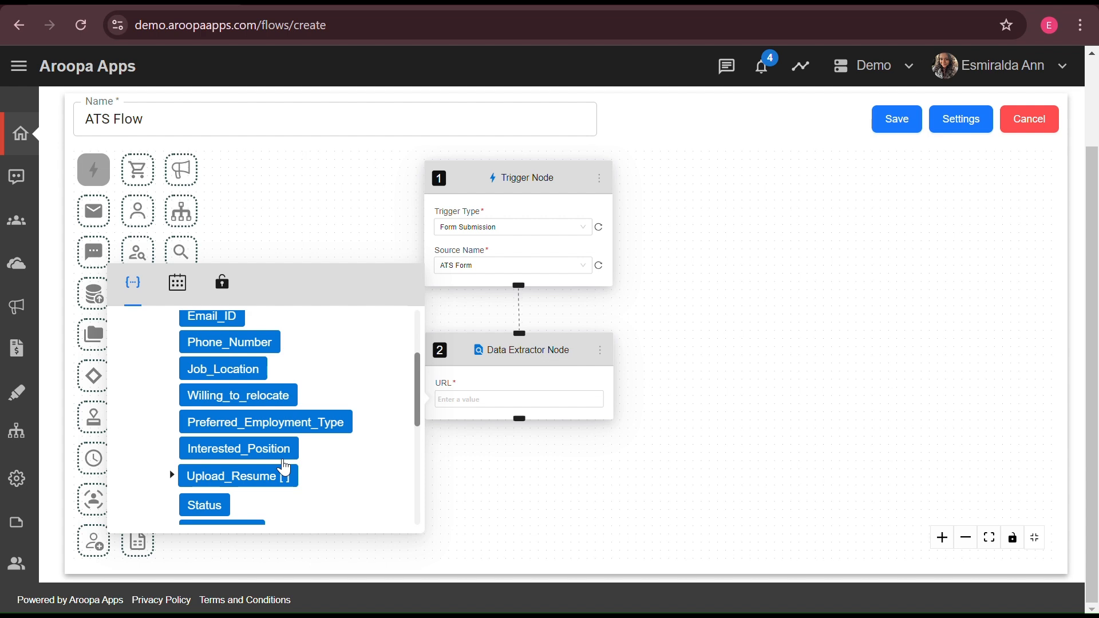
scroll(284, 468, down, 1)
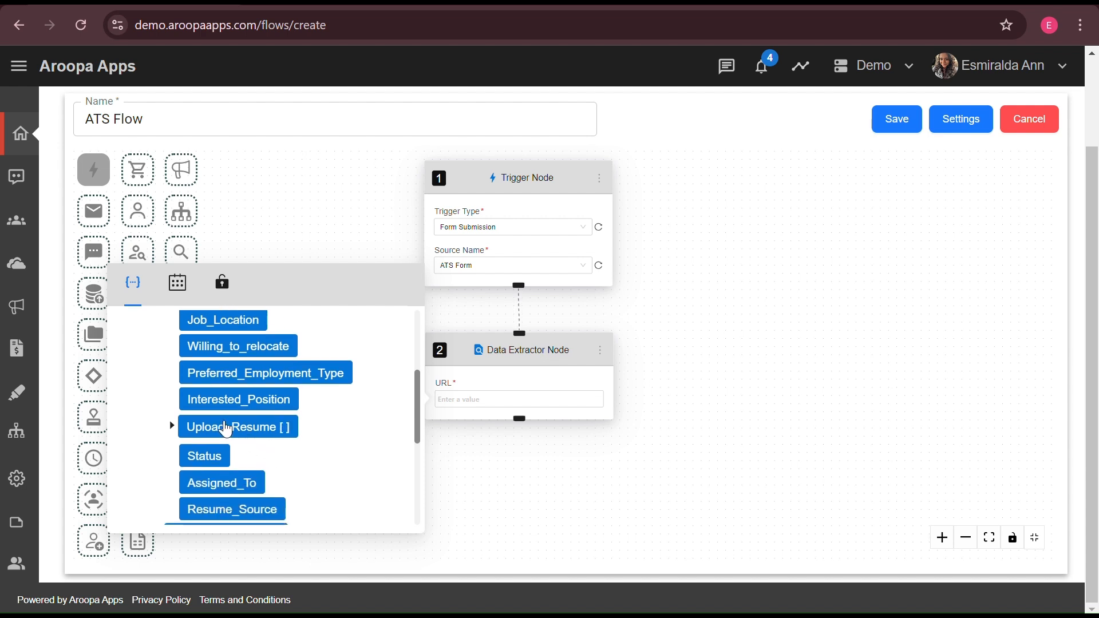
click(226, 429)
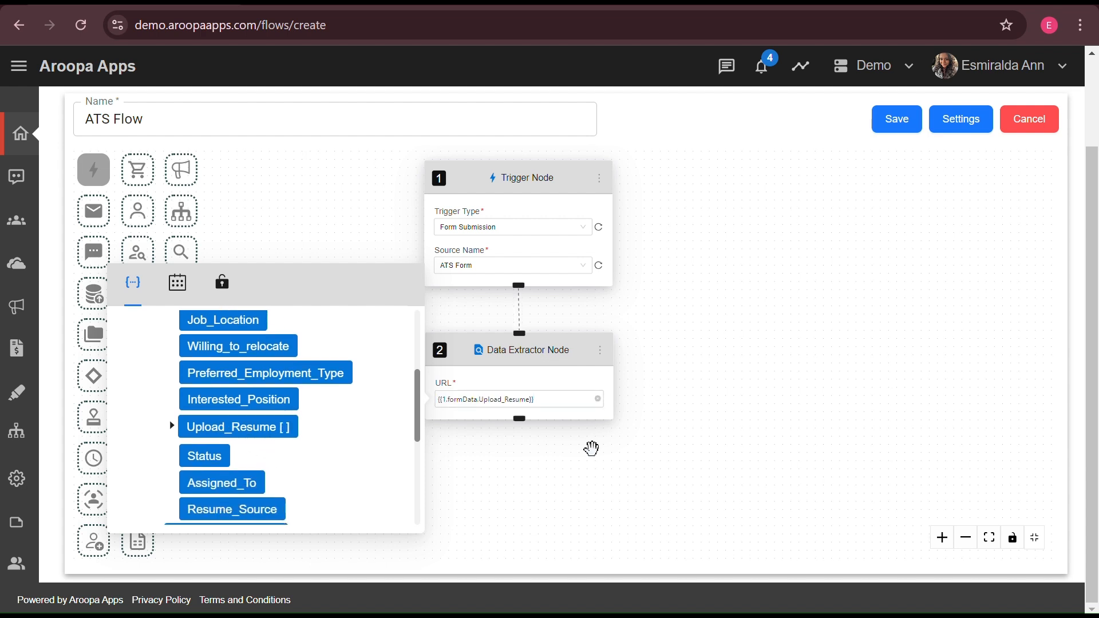
click(591, 448)
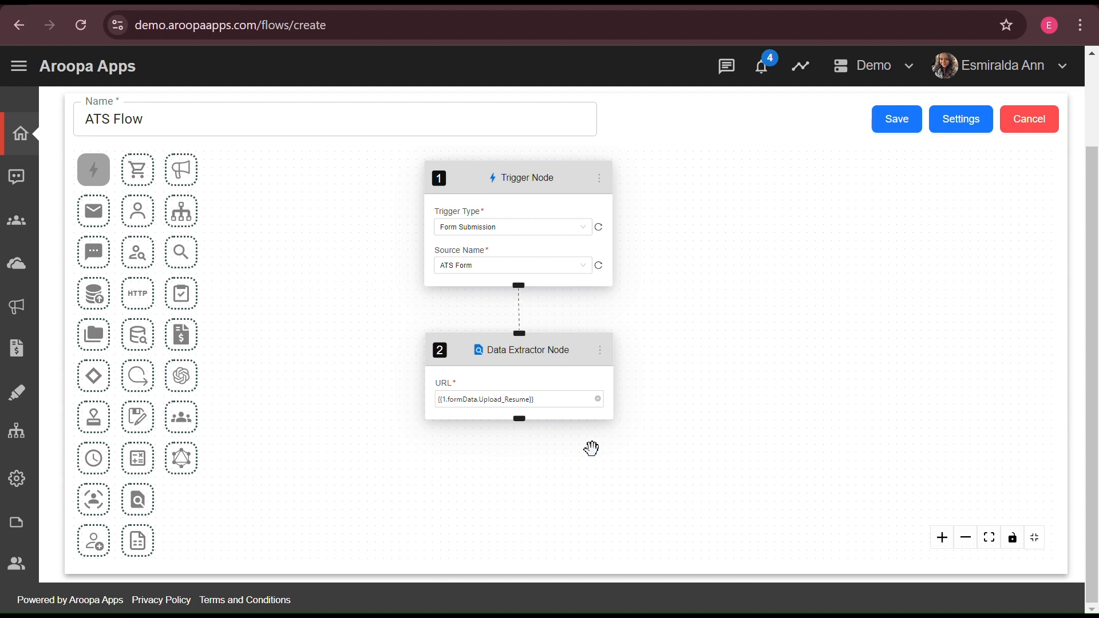
Add a Database Node below the Data Extractor Node and connect the two
click(88, 299)
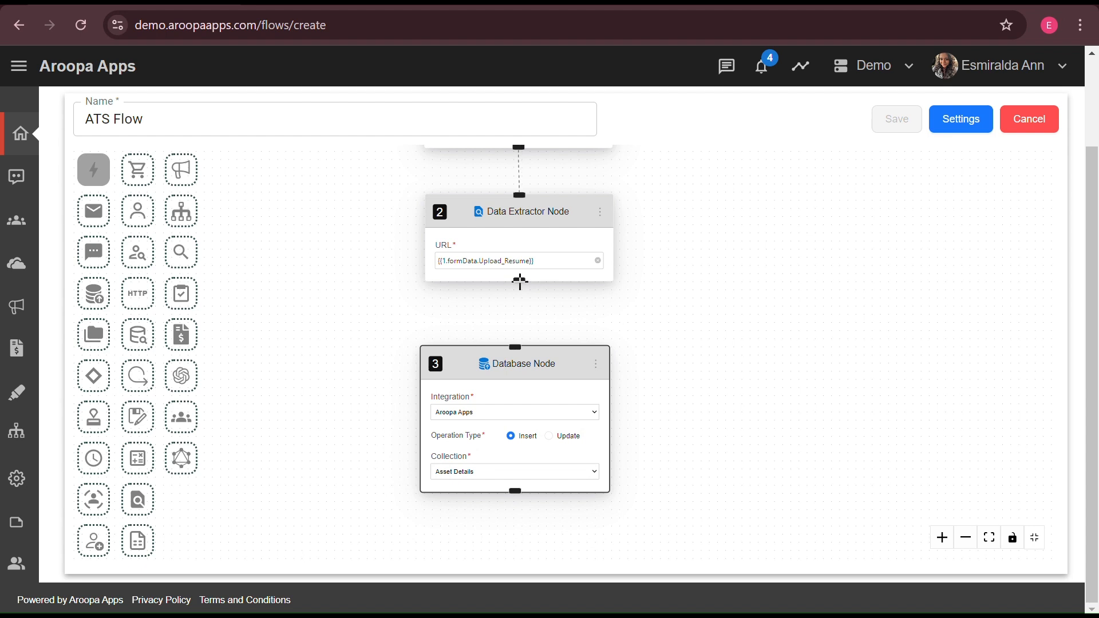
drag(520, 281, 514, 347)
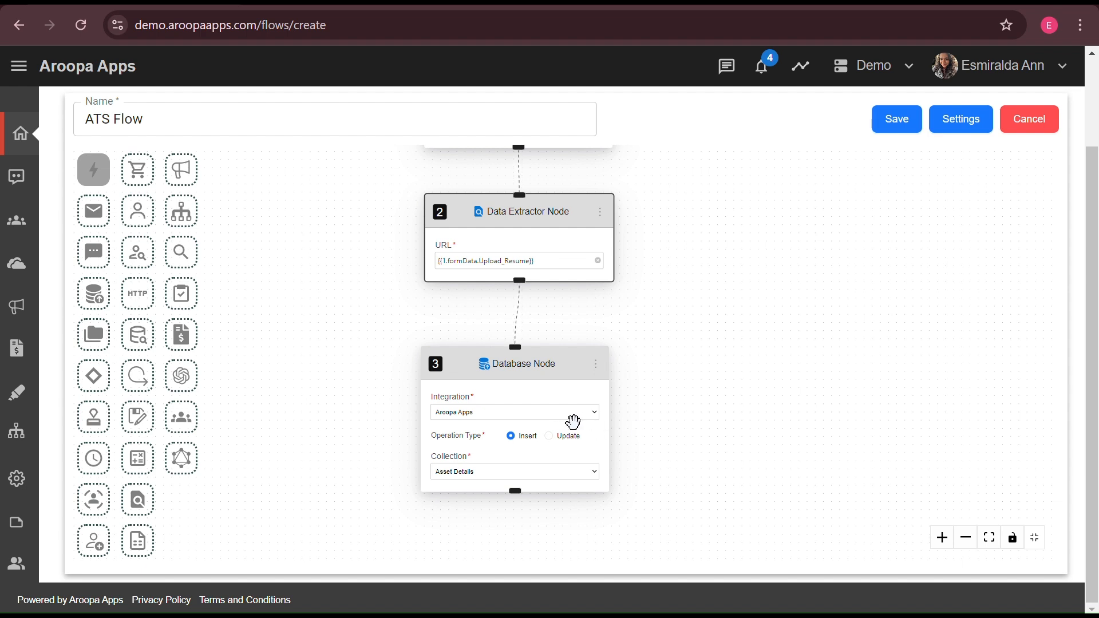
Create a new collection named ATS Data for the Database Node and save the flow
click(525, 473)
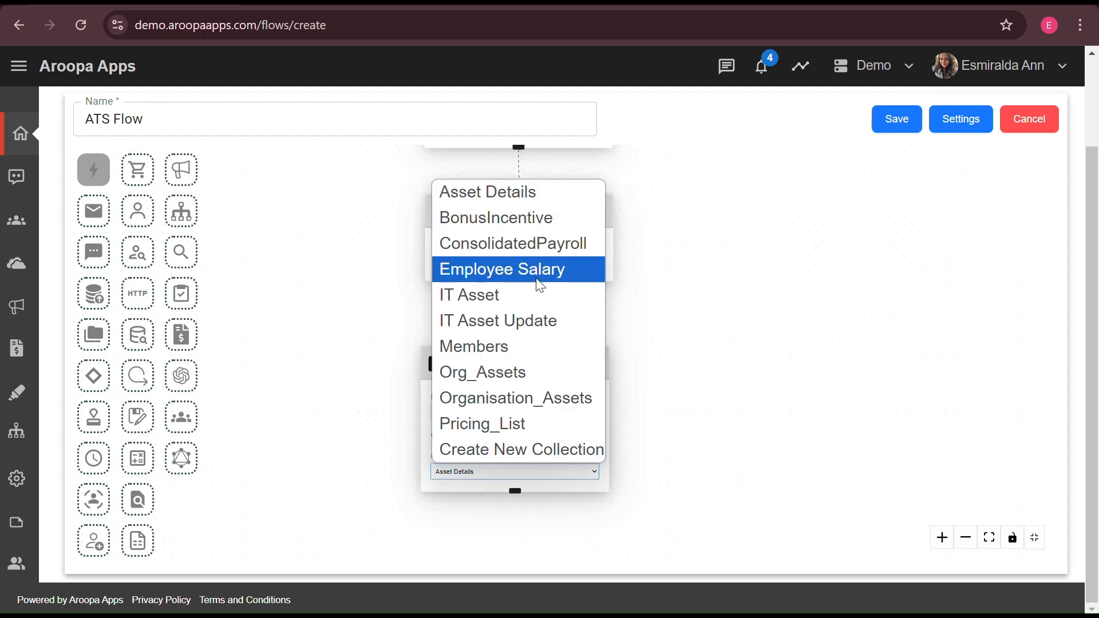
click(538, 446)
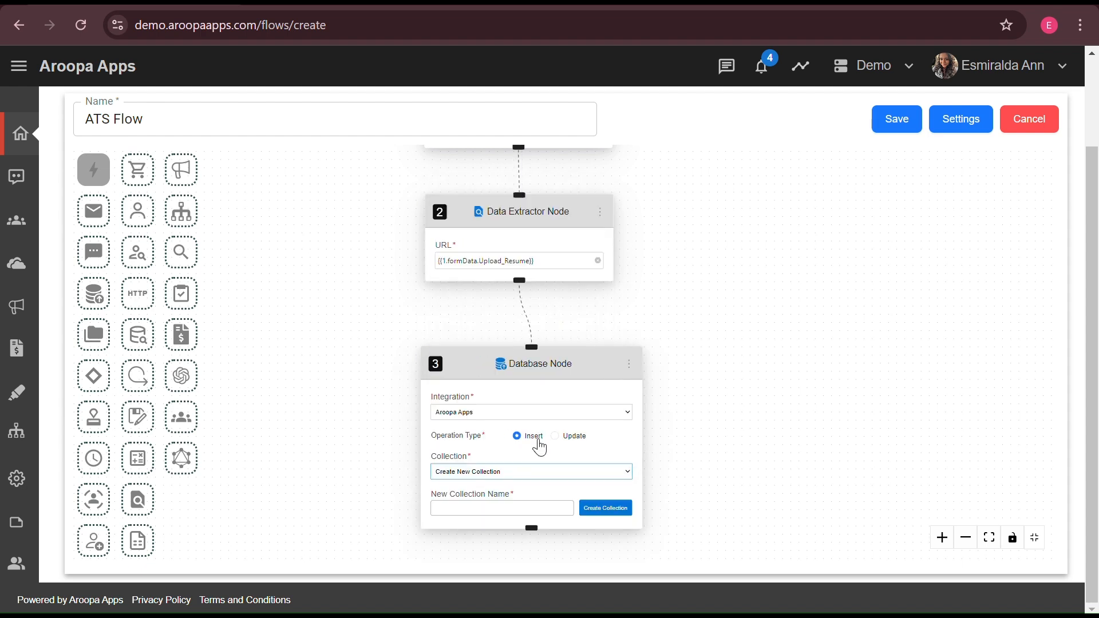
click(508, 509)
text(ATS Data)
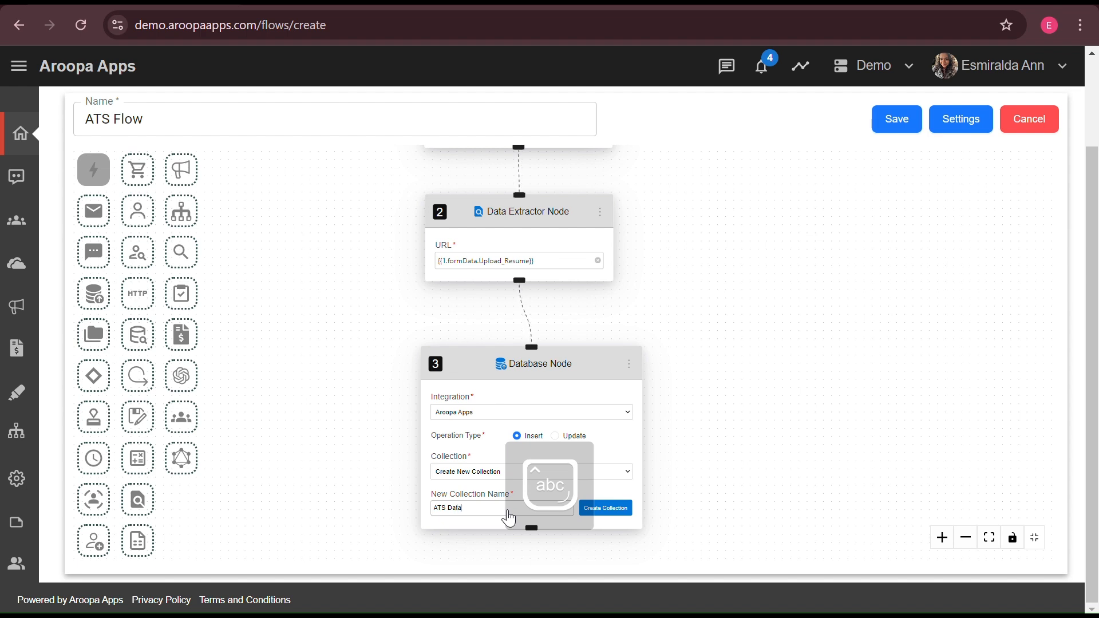
click(607, 509)
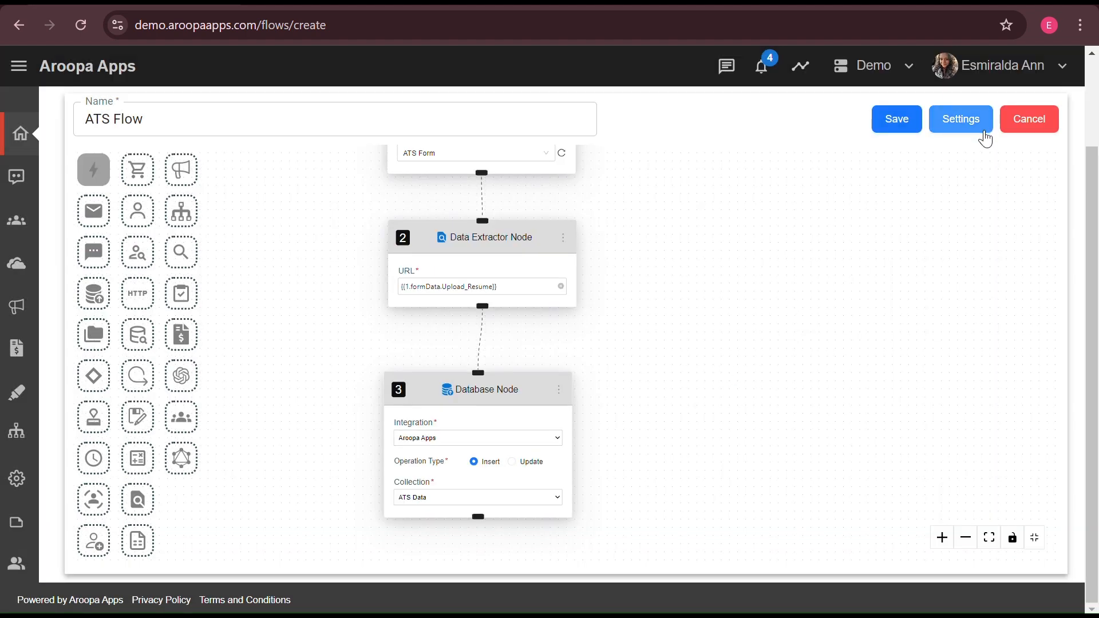
click(900, 120)
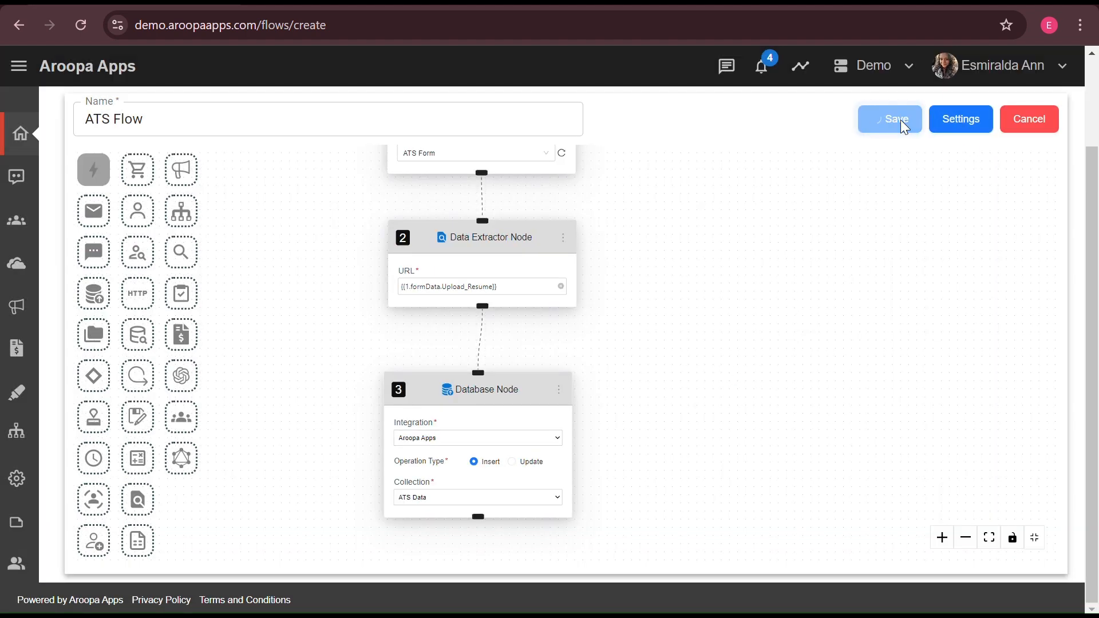
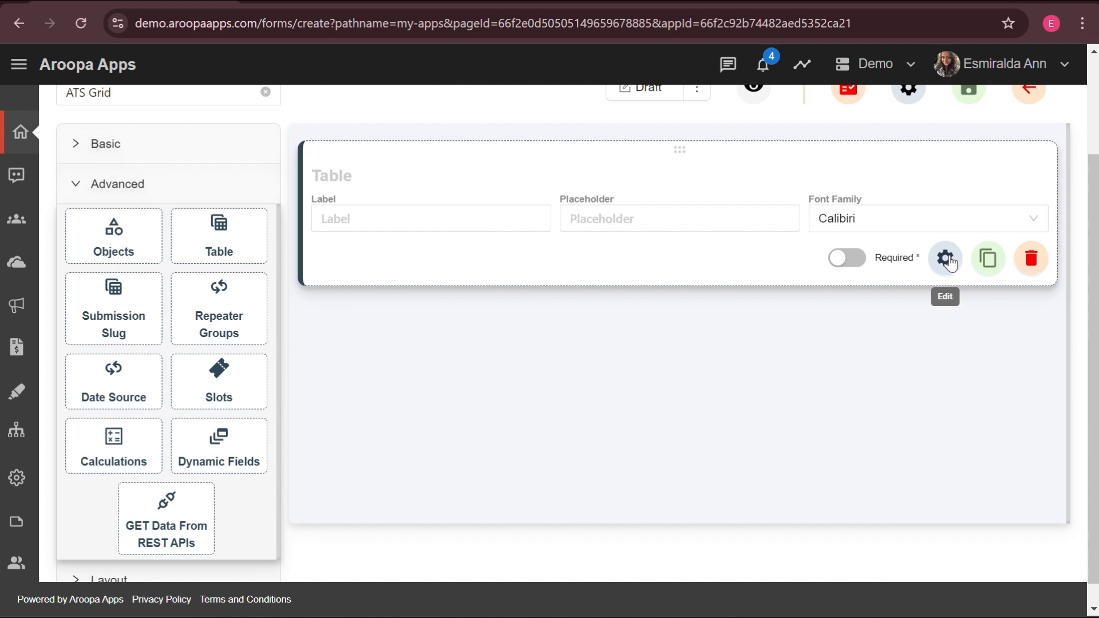
Set the ATS Grid table's entity type to Custom and its custom entity to ATS Data
click(946, 260)
click(915, 226)
click(523, 261)
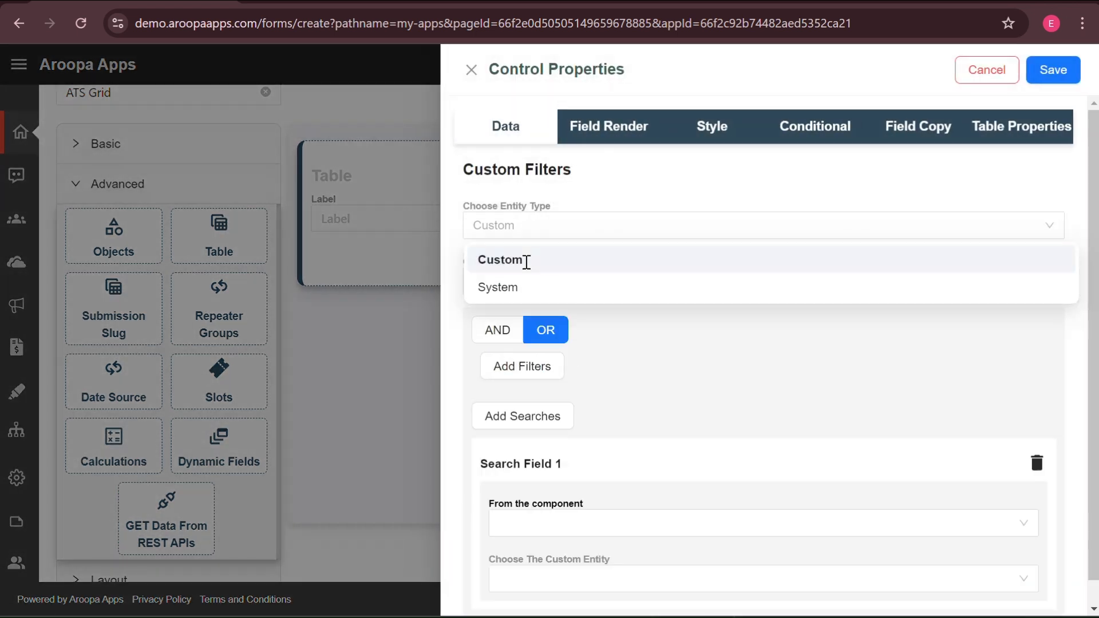
click(560, 277)
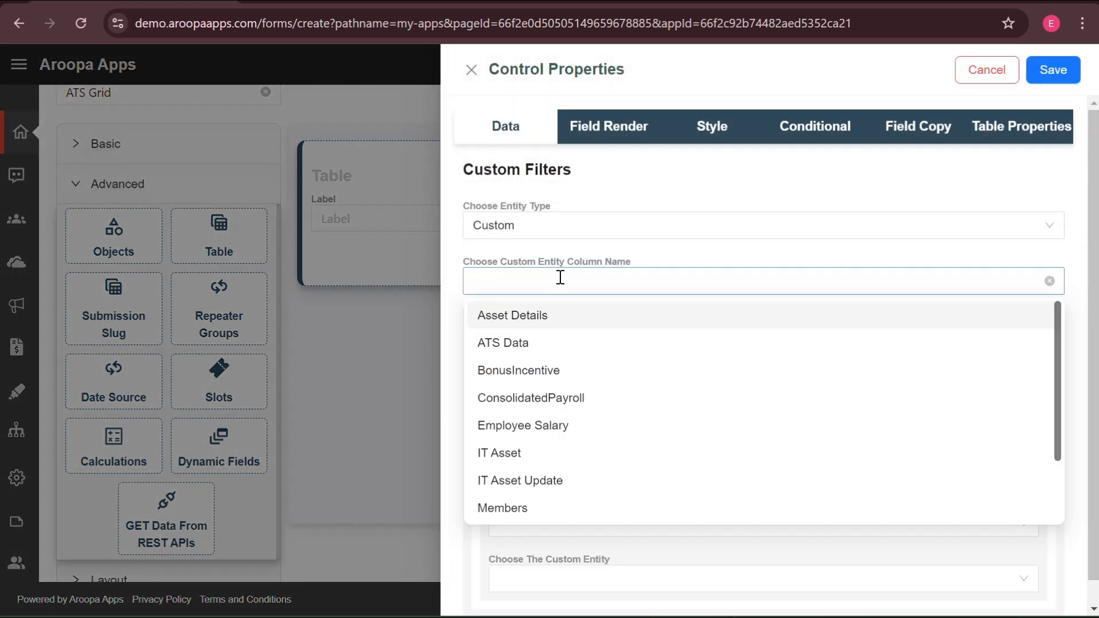
click(525, 346)
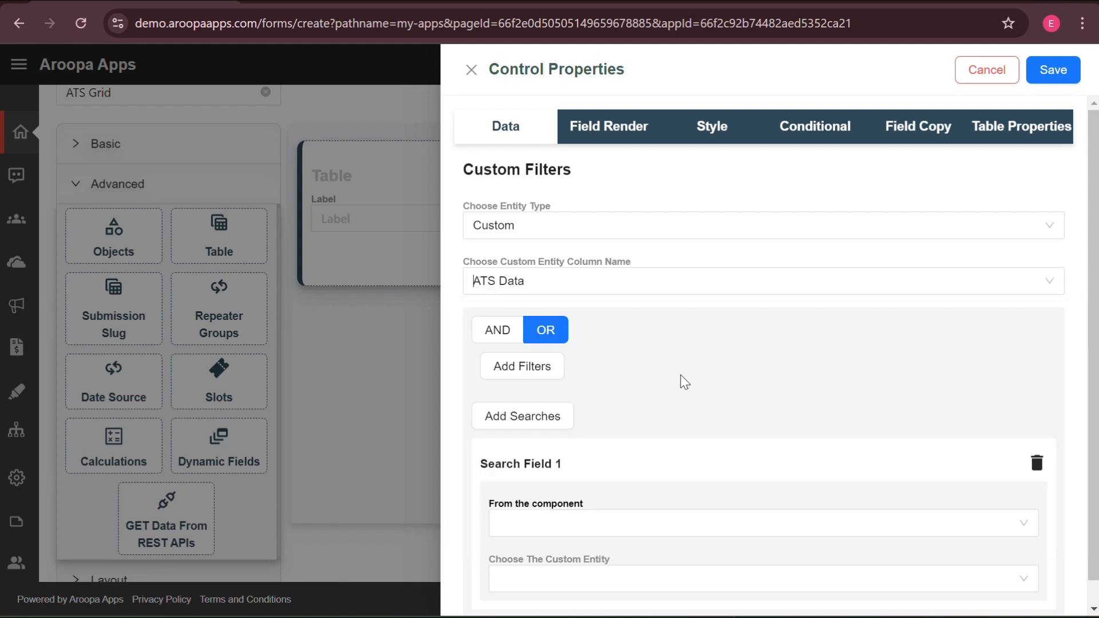
Set the table's custom render to Email_ID, Full_Name, Interested_Position, Job_Location, Phone_Number, Preferred_Employment_Type, Resume_Source, Upload_Resume and Willing_to_relocate
click(614, 123)
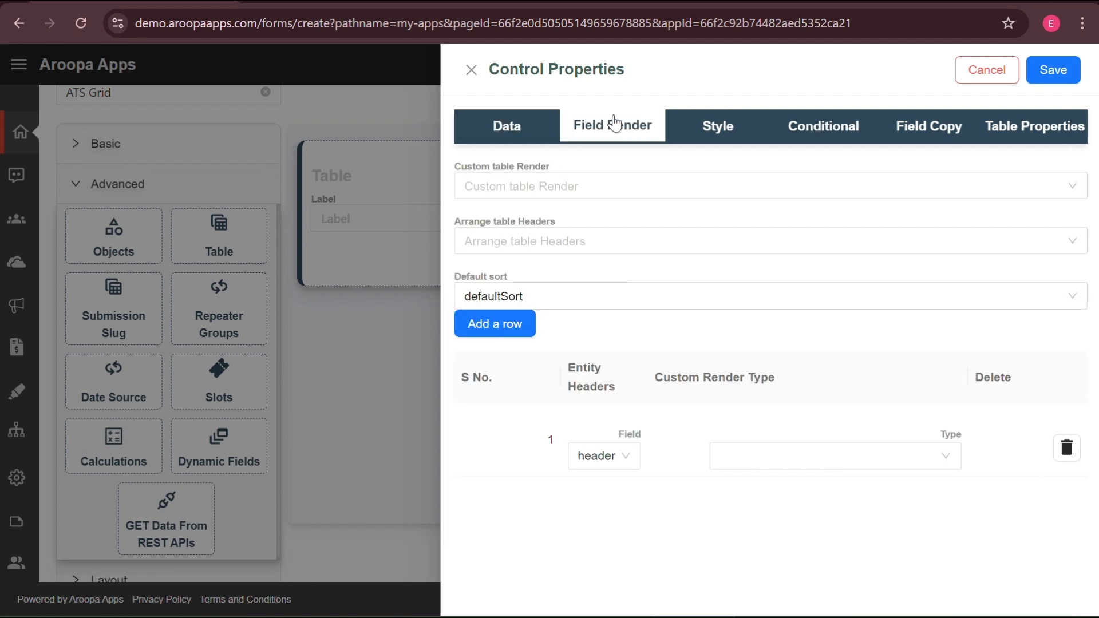
click(554, 189)
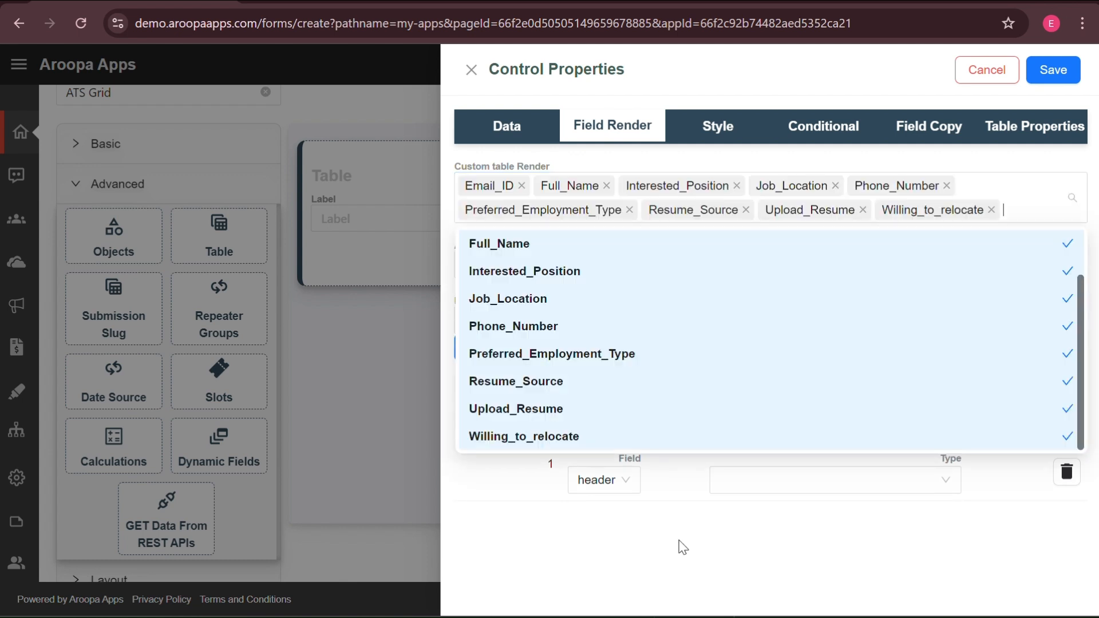
click(682, 547)
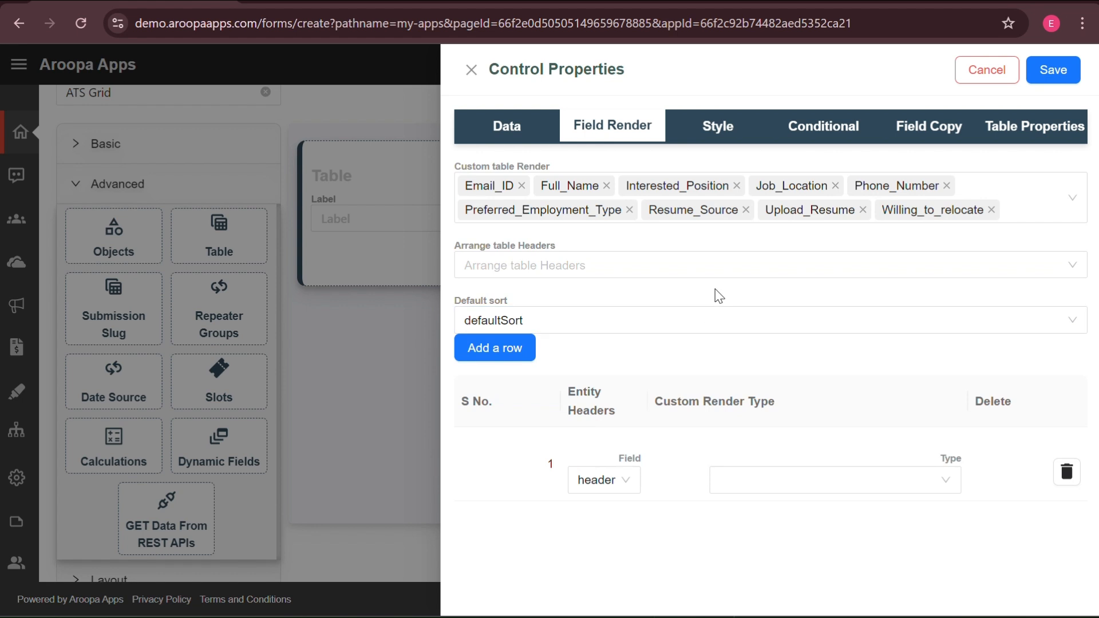
Set the table's layout to Split View and add ATS Form as its form in the table properties
click(1002, 127)
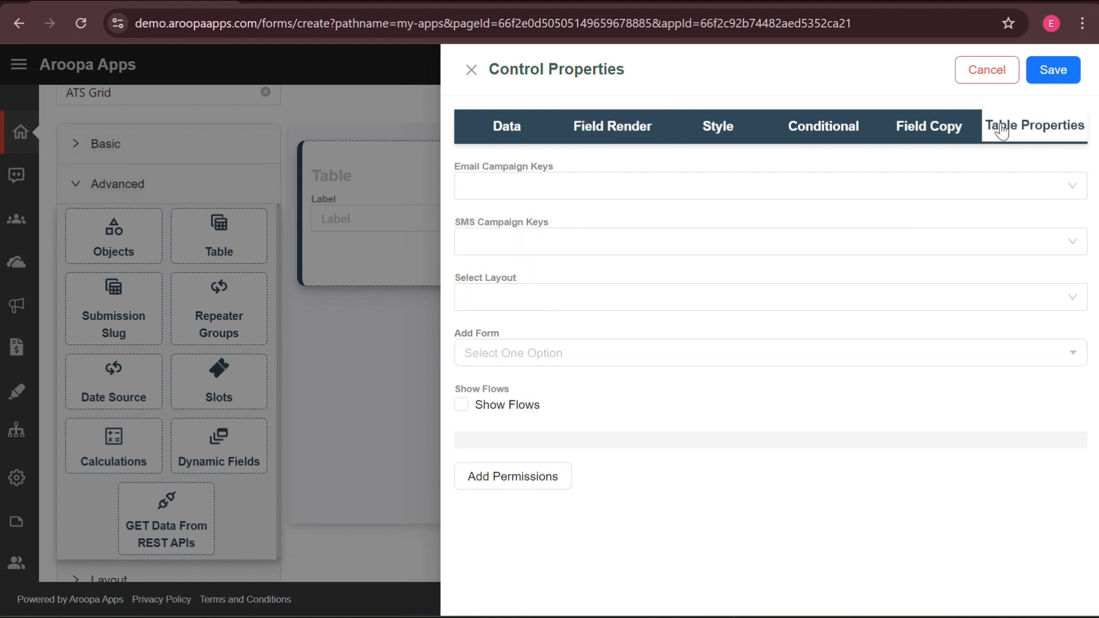
click(625, 304)
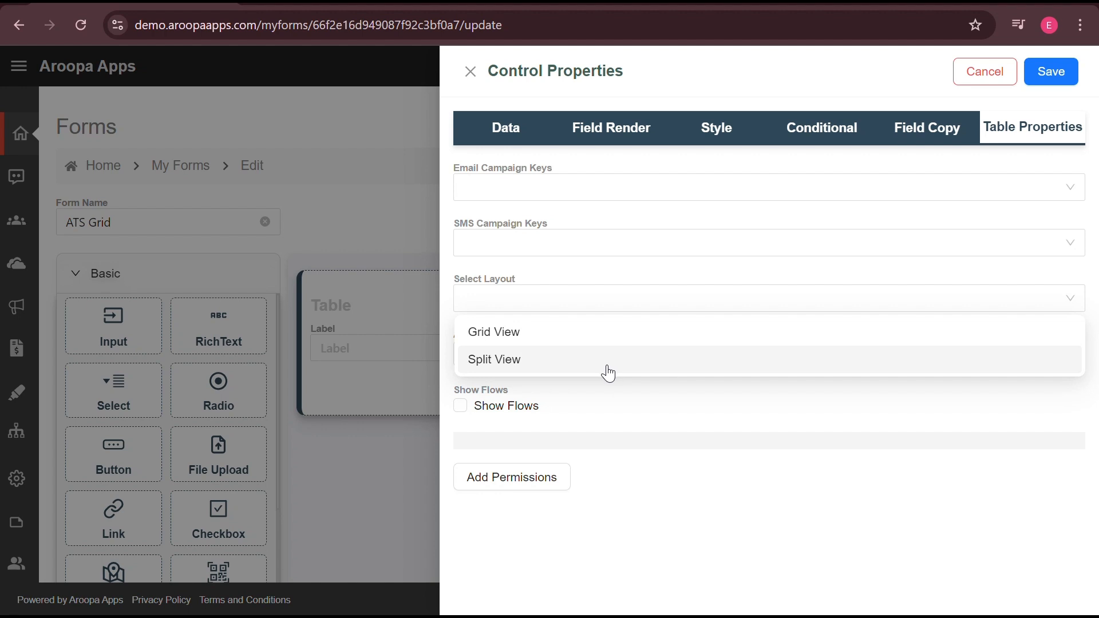
click(607, 367)
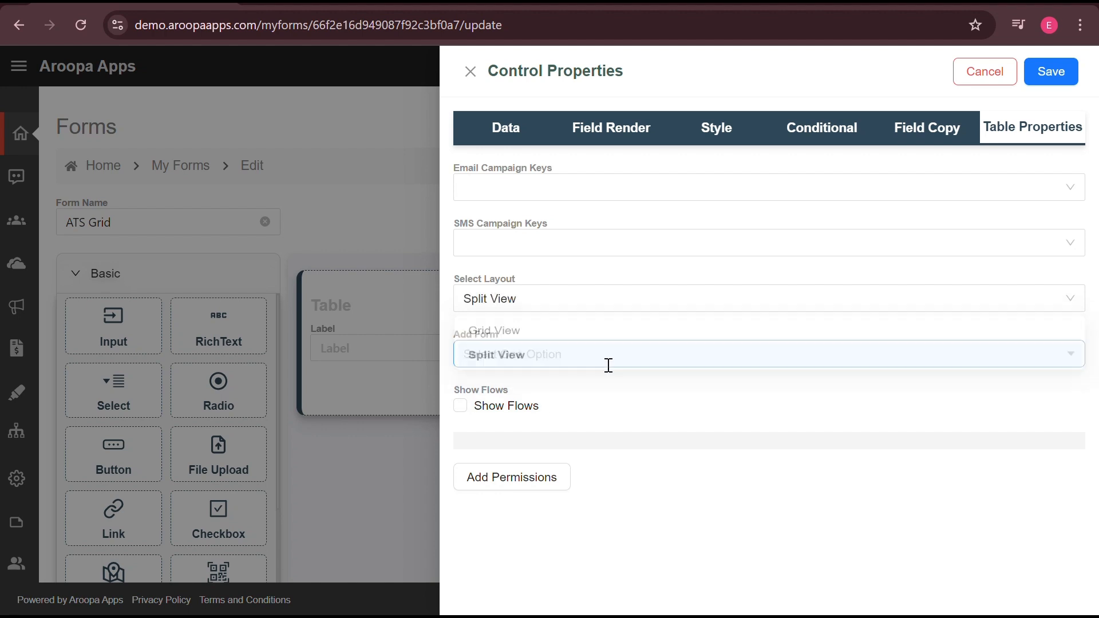
click(605, 365)
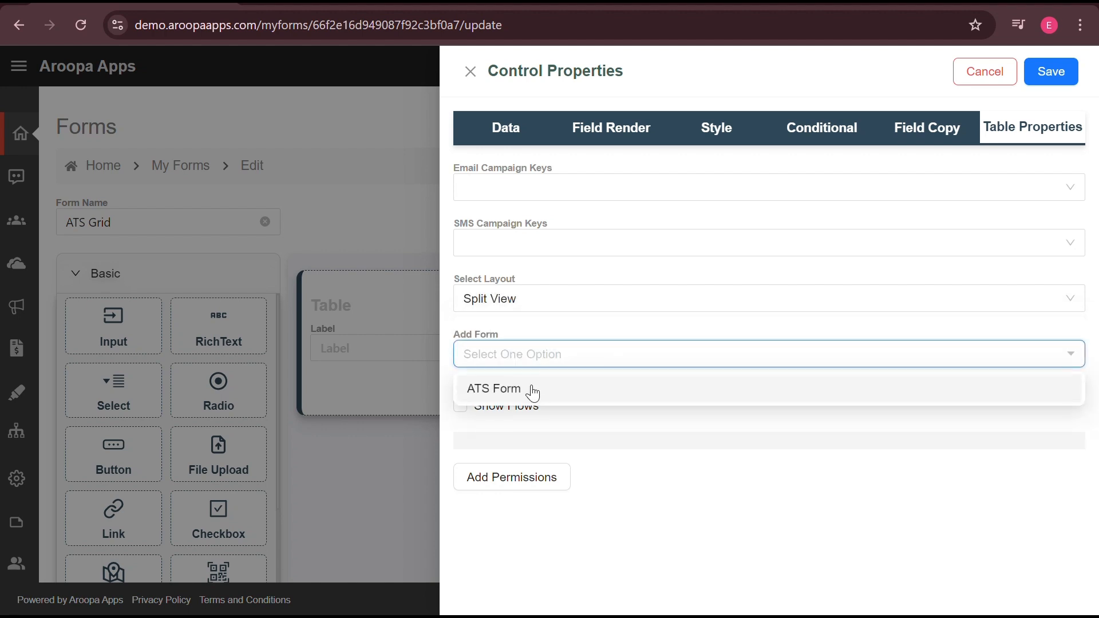
click(531, 392)
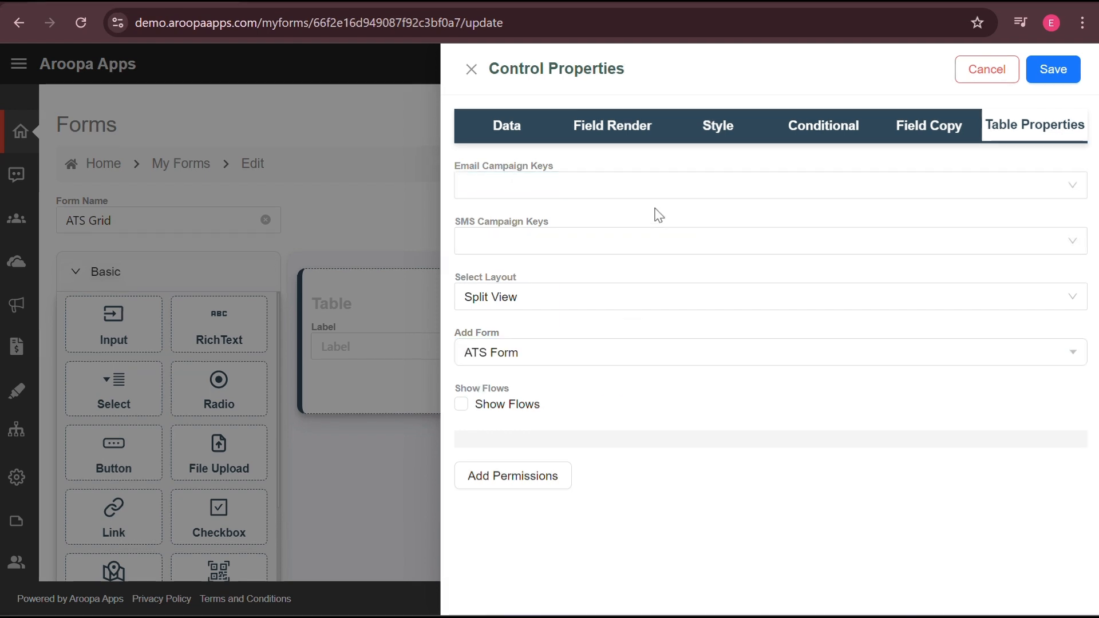
Set the table's email campaign key to Email_ID and SMS campaign key to Phone_Number, and save the control properties
click(647, 183)
click(648, 182)
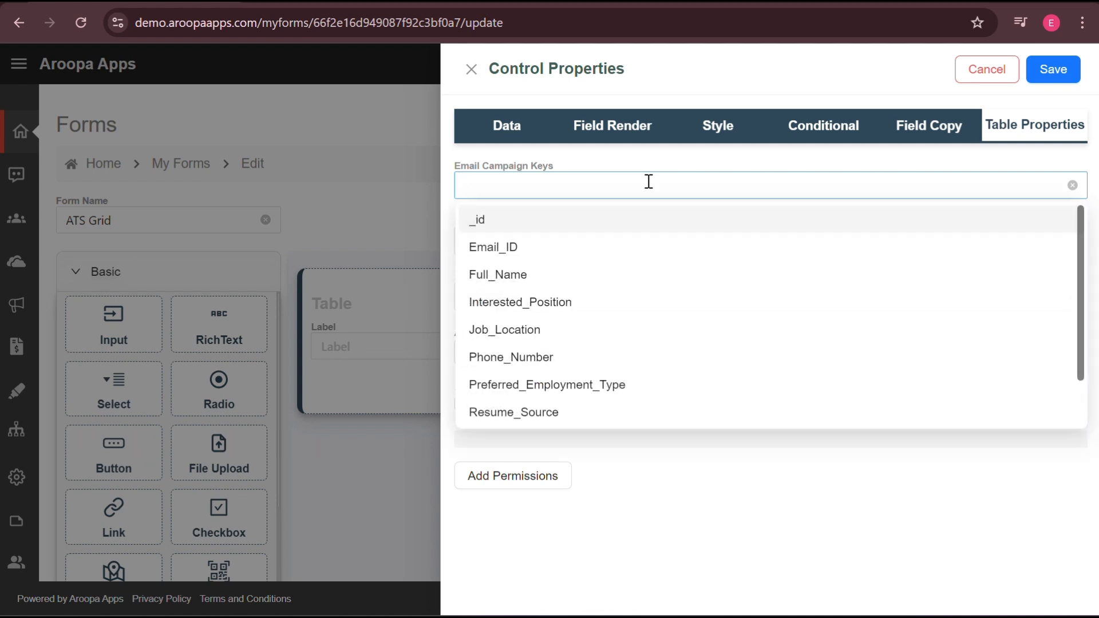
click(541, 247)
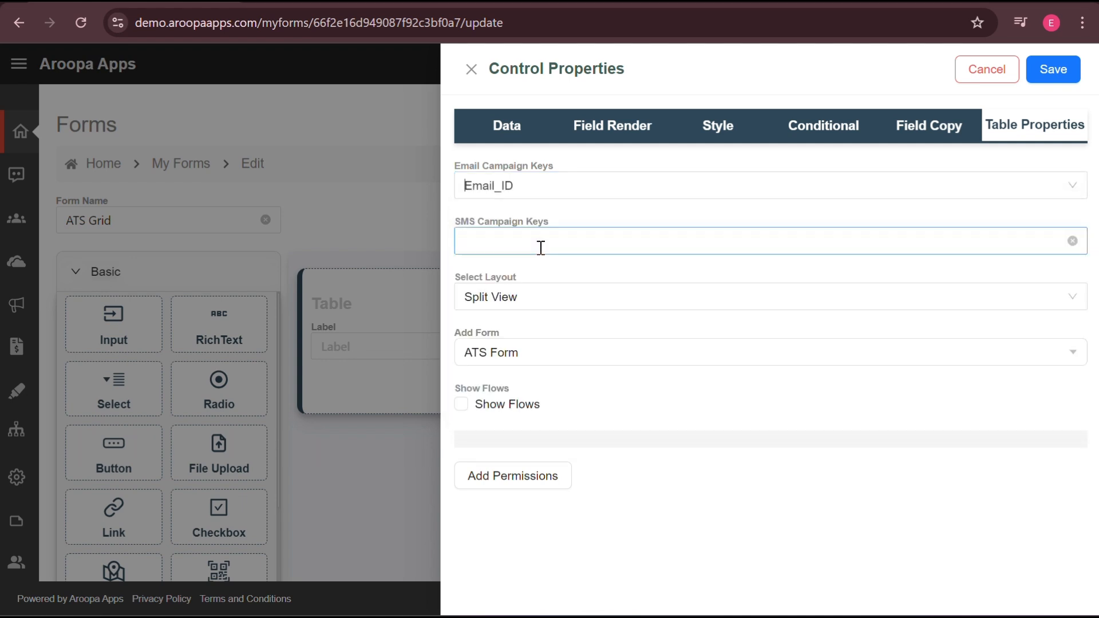
click(570, 242)
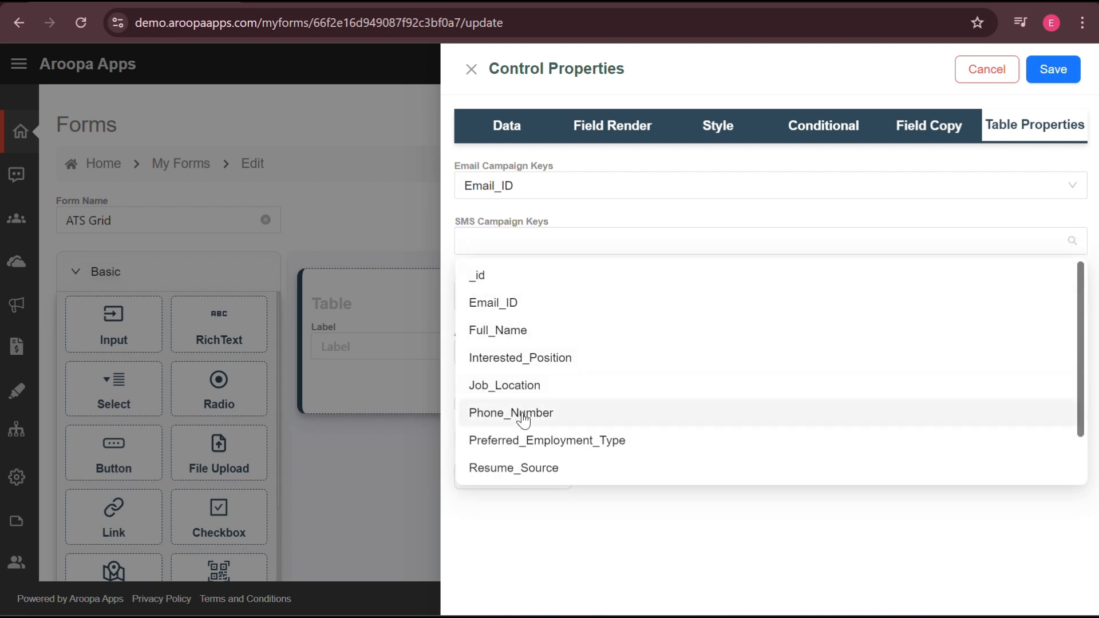
click(519, 414)
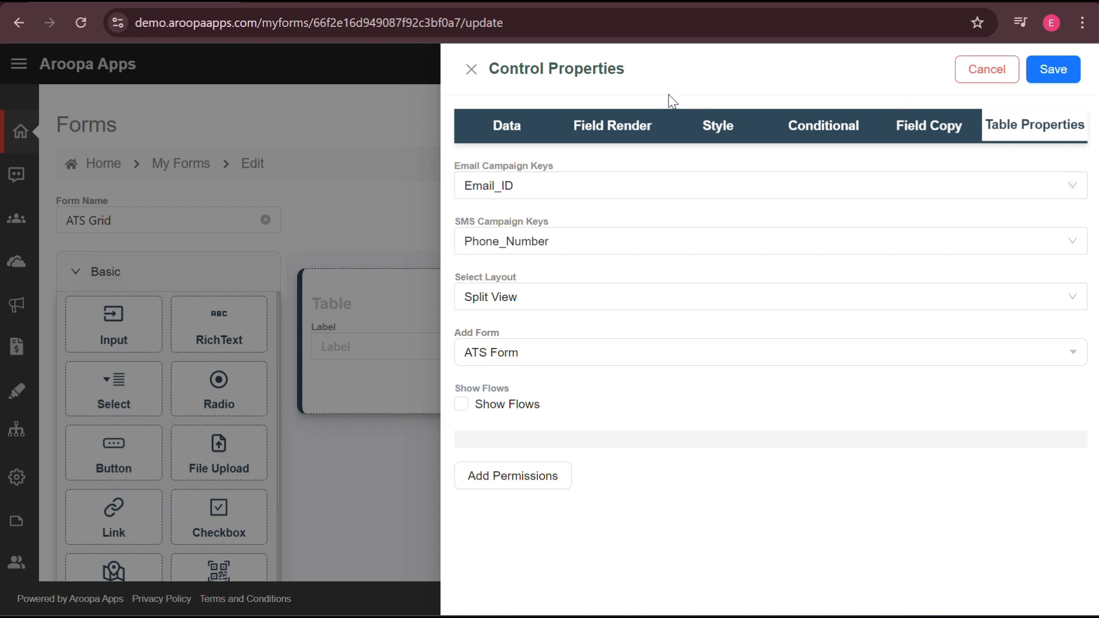
click(1059, 71)
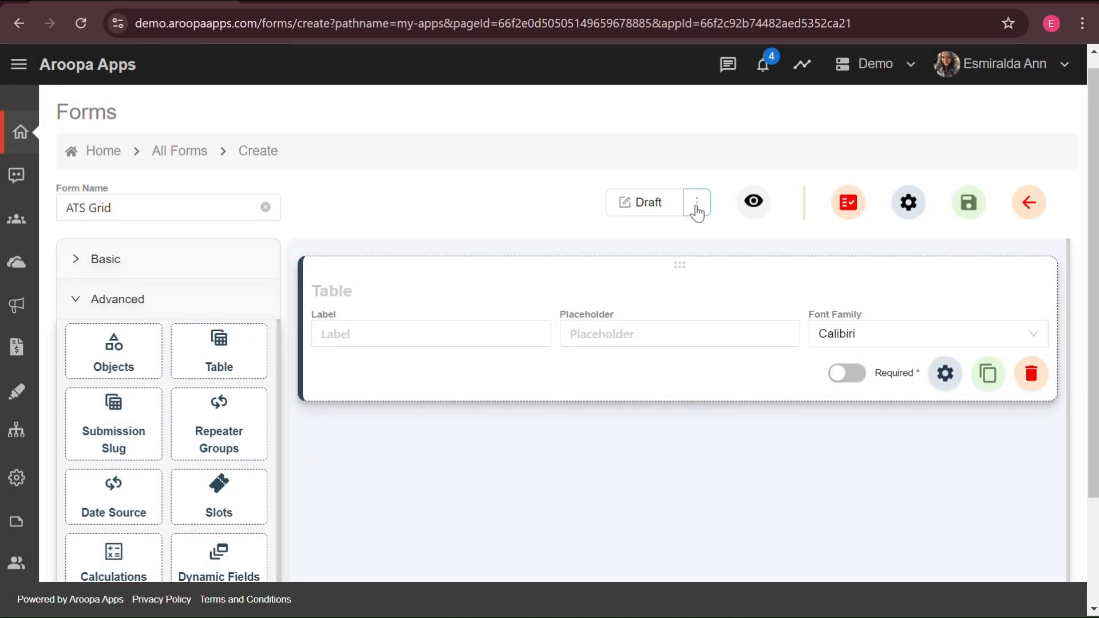
Set the ATS Grid form's status to Active and save the form
click(696, 203)
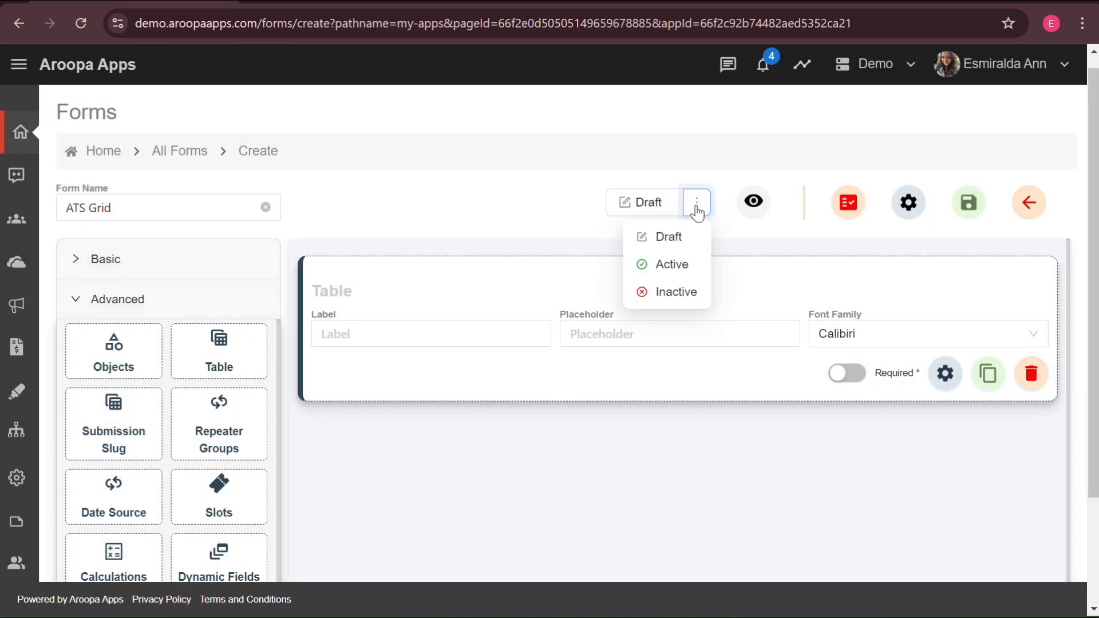
click(672, 267)
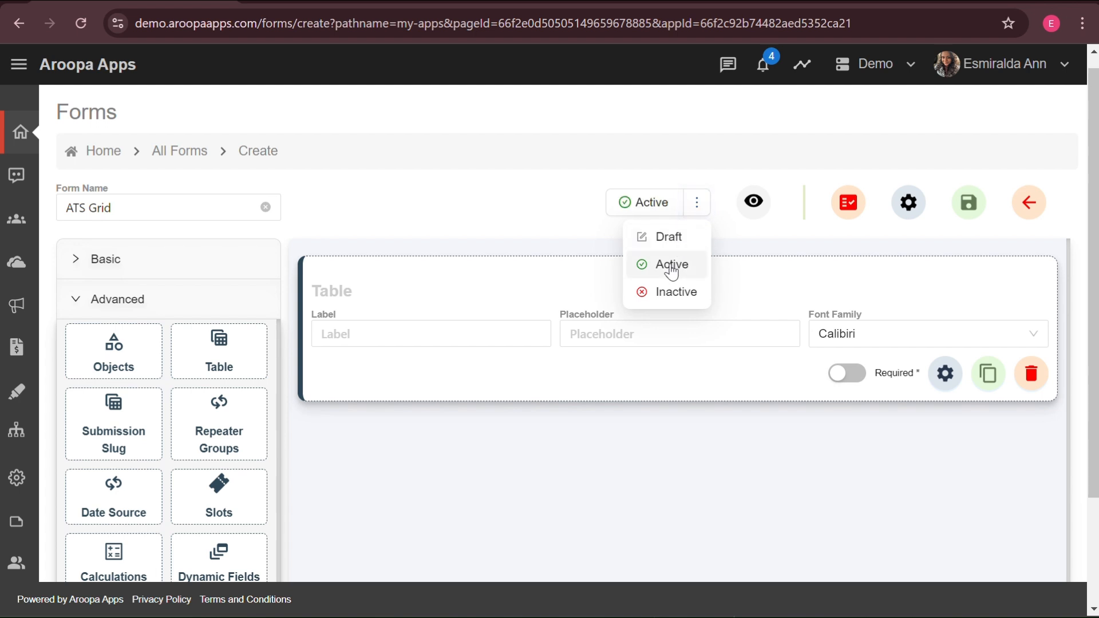
click(908, 202)
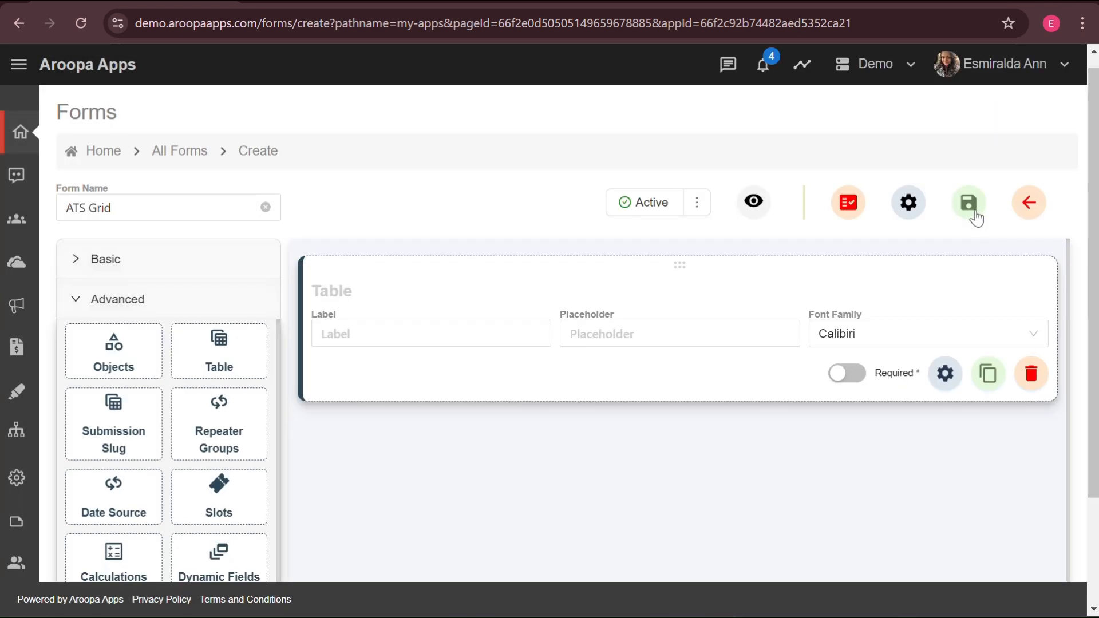
click(968, 203)
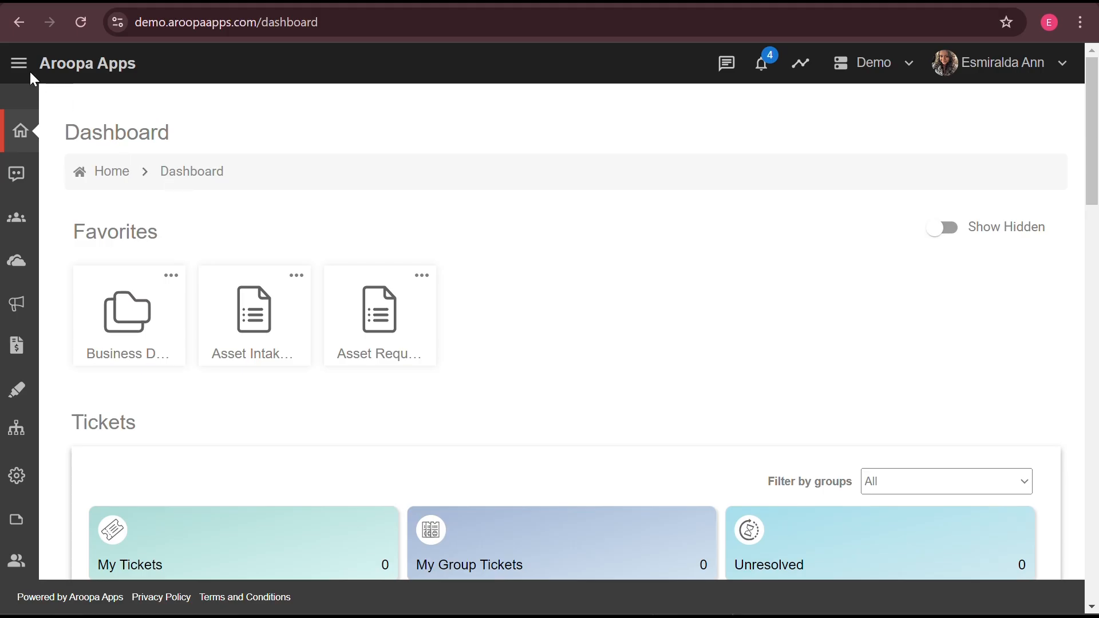
Open the settings of the ATS Data custom collection
click(20, 64)
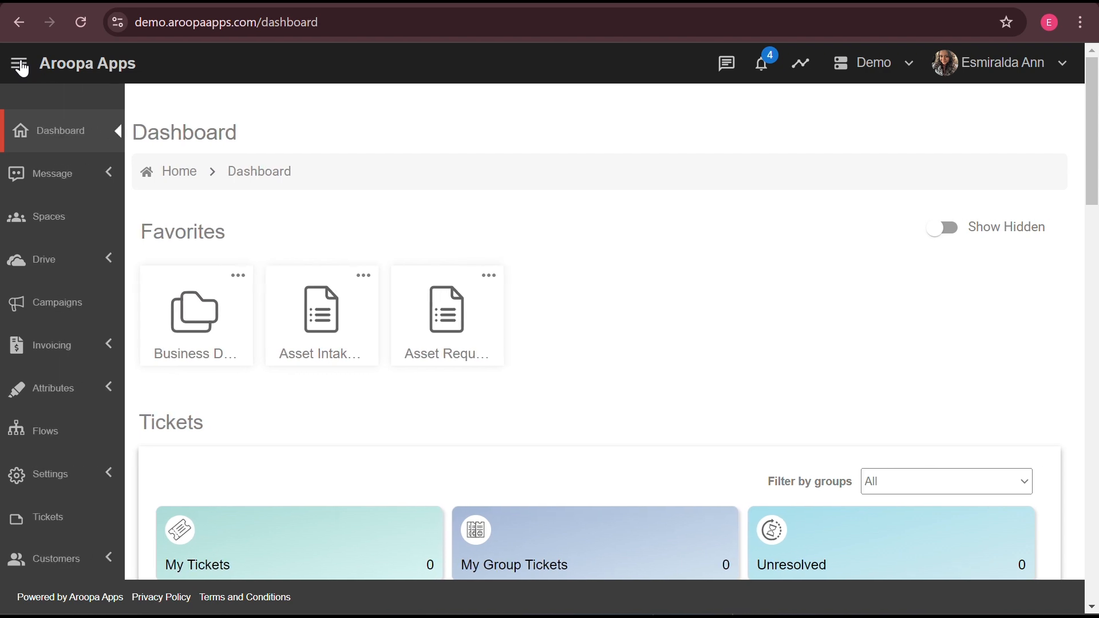
scroll(78, 420, down, 1)
scroll(80, 427, down, 1)
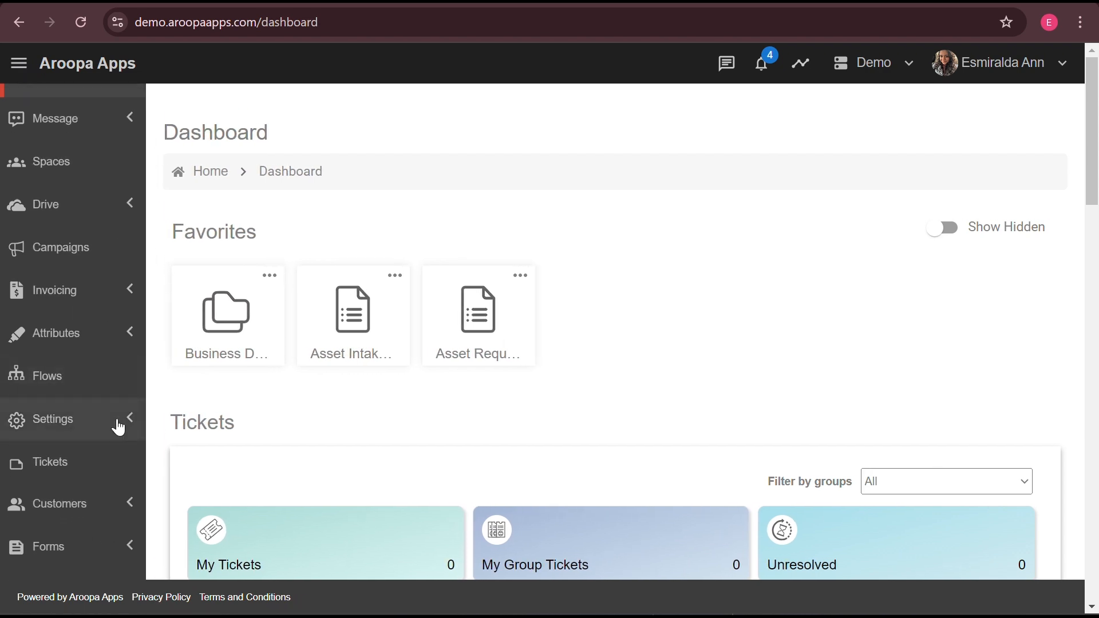
click(118, 427)
scroll(118, 422, down, 4)
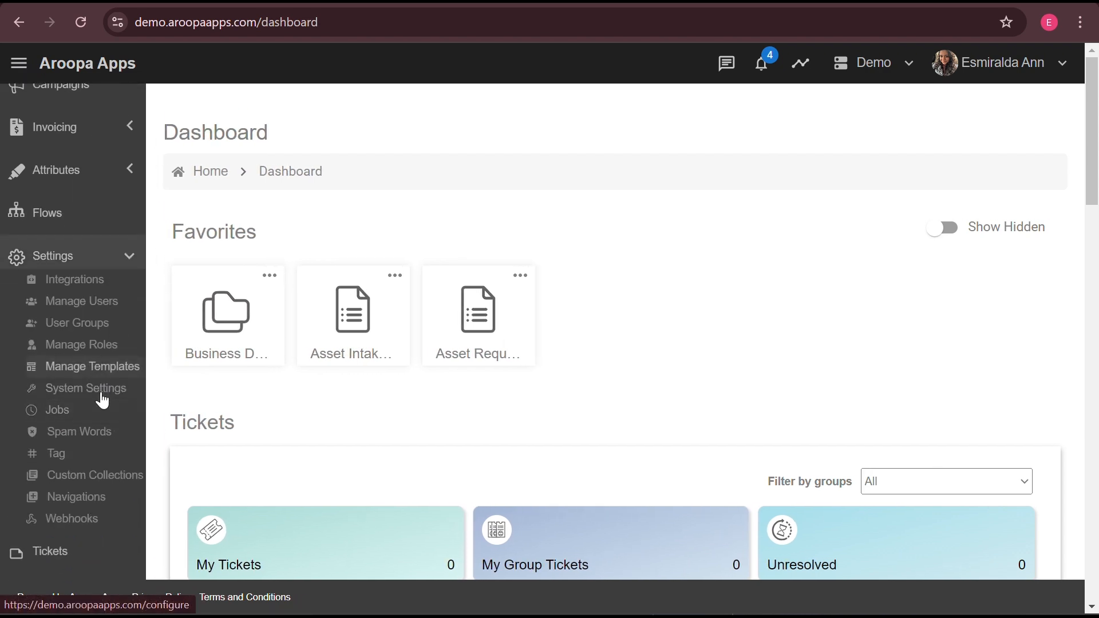
click(92, 475)
scroll(334, 406, down, 3)
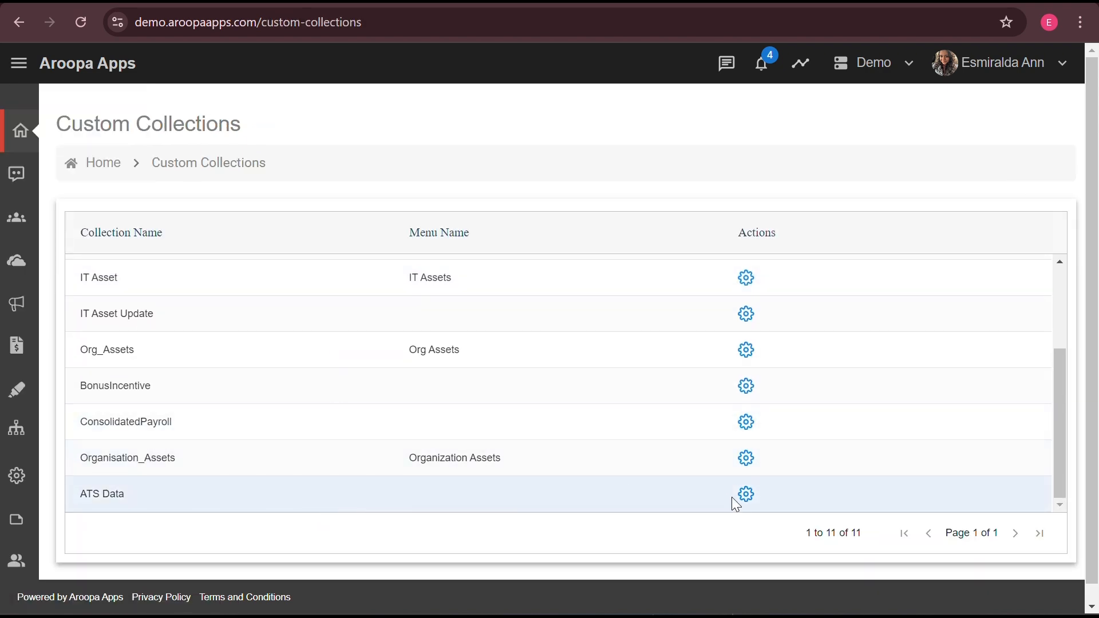
click(745, 494)
Give the collection the menu name ATS and the track_changes icon, and link it to the ATS Grid form
click(347, 322)
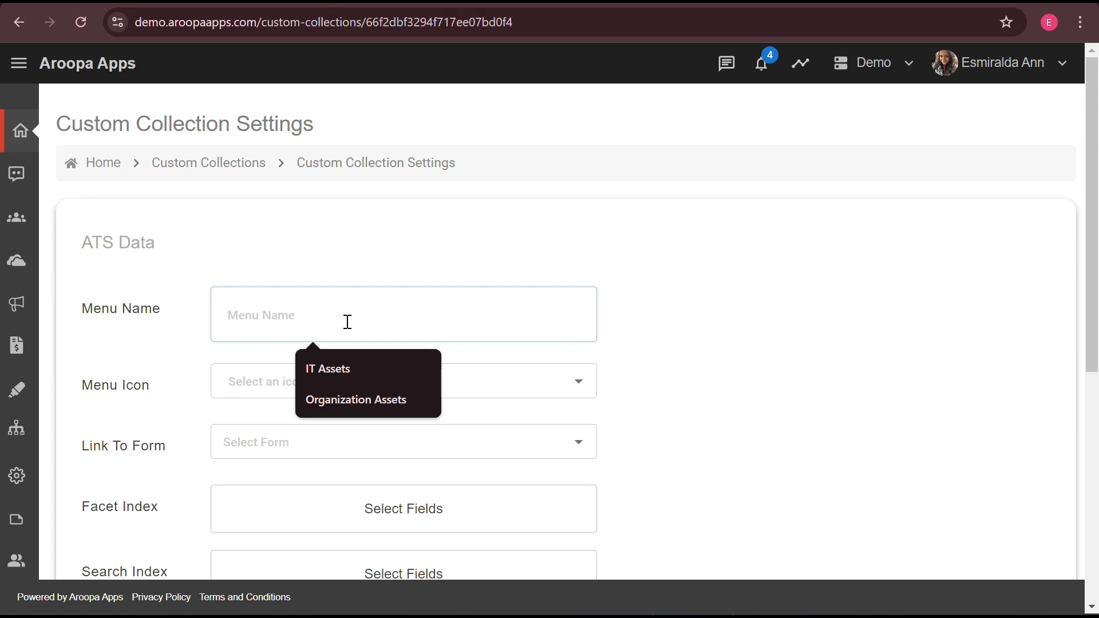
text(ATS)
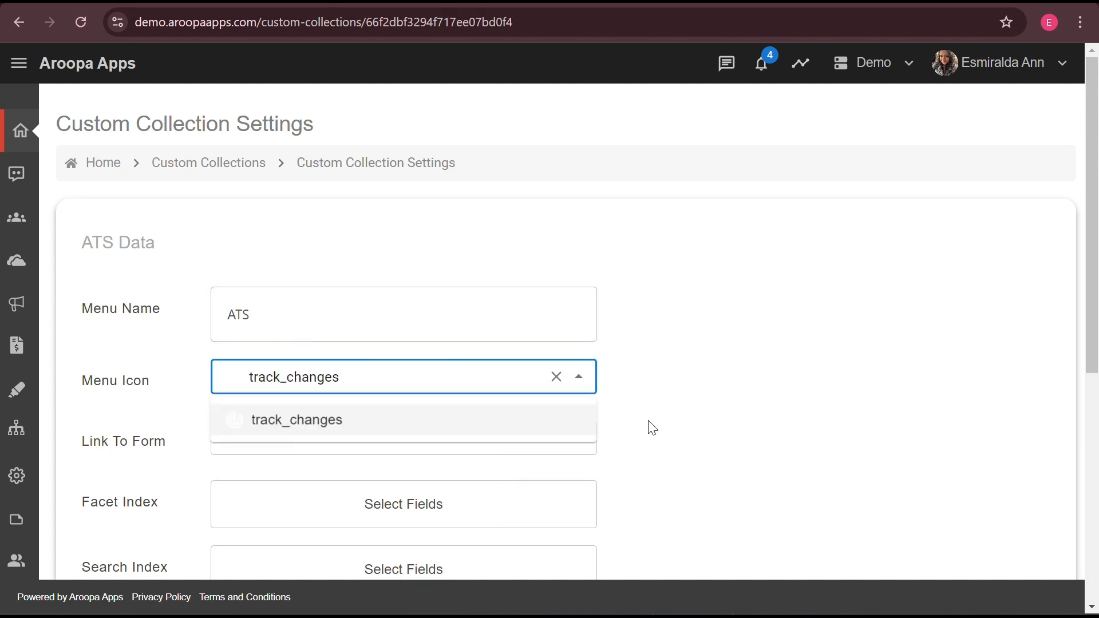
click(649, 421)
click(352, 550)
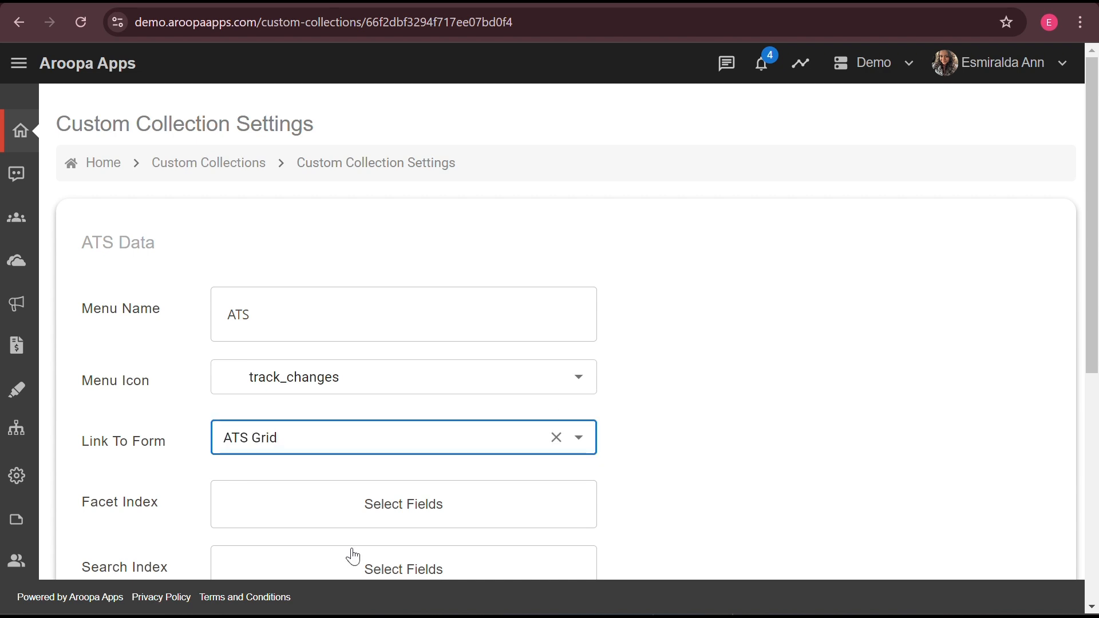
Set the facet index fields to Job Location, Willing To Relocate, Preferred Employment Type, Interested Position and Resume Source
scroll(789, 473, down, 3)
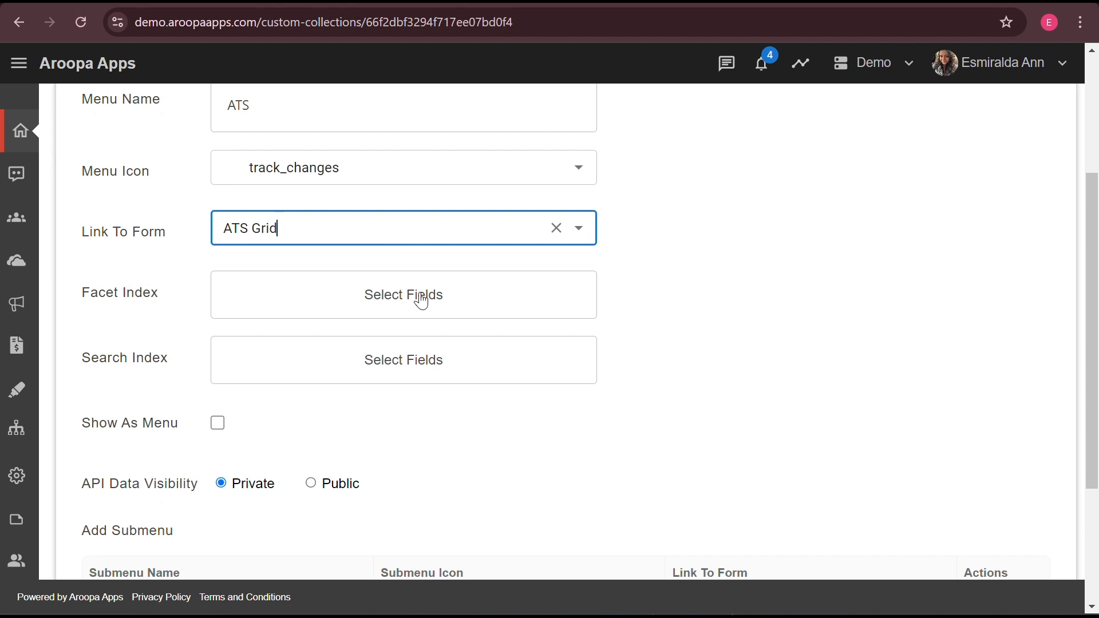
click(421, 298)
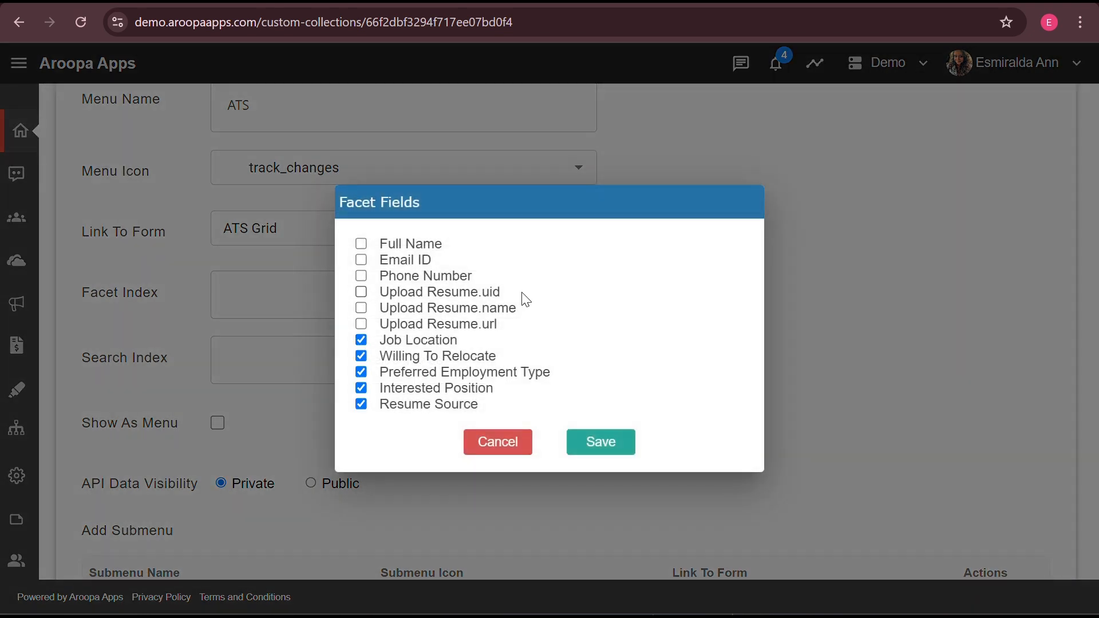
click(604, 444)
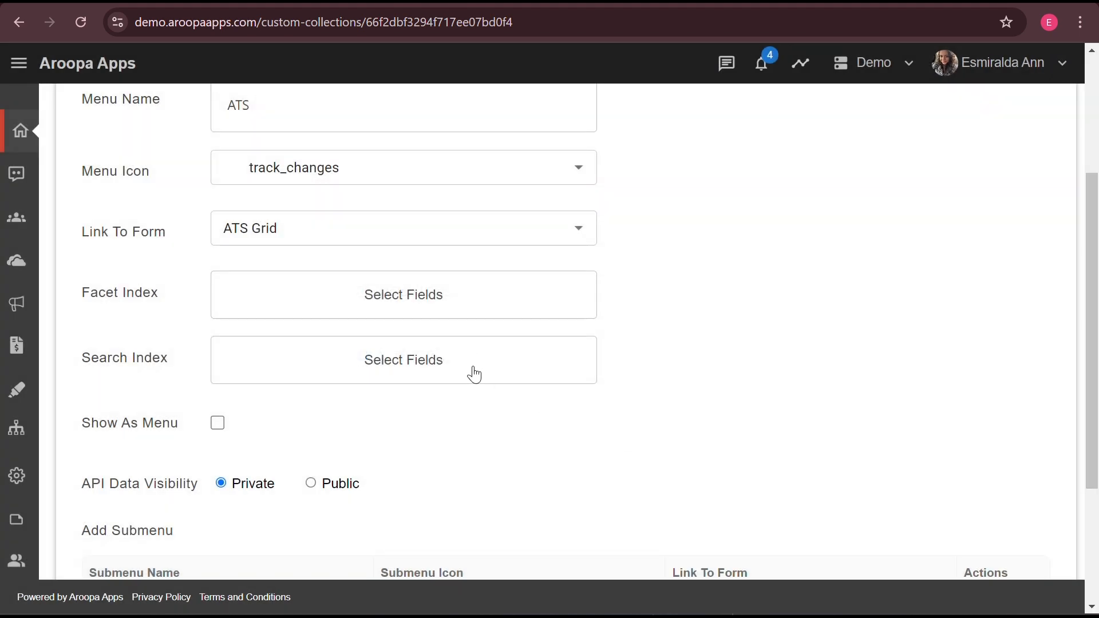
Choose the search index fields, enable Show As Menu and submit the collection settings
click(475, 374)
click(588, 454)
scroll(223, 458, down, 3)
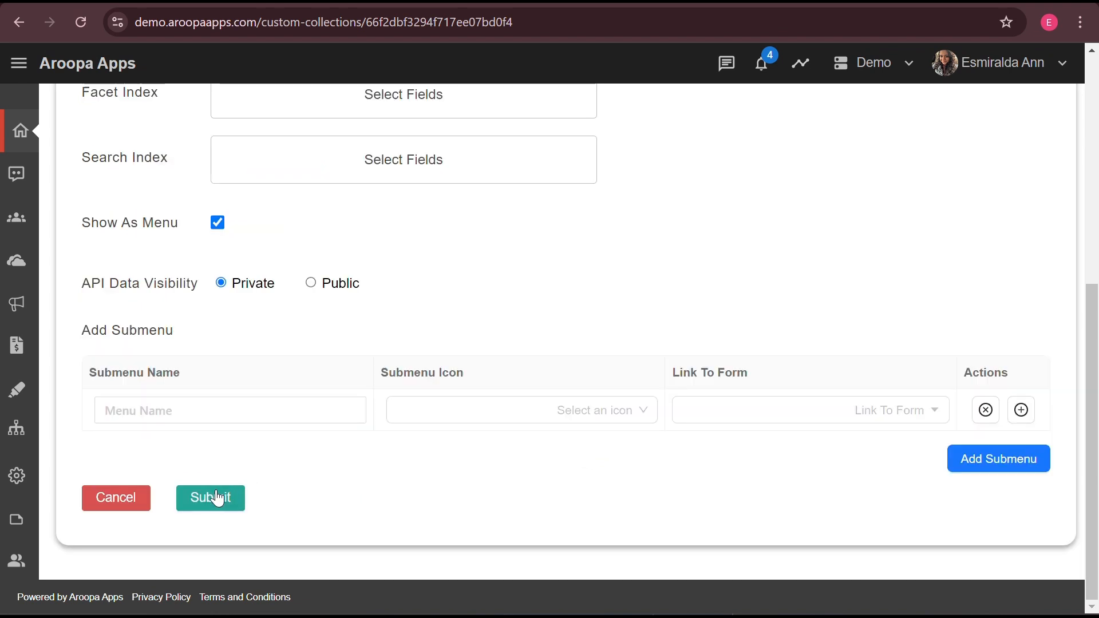
click(217, 498)
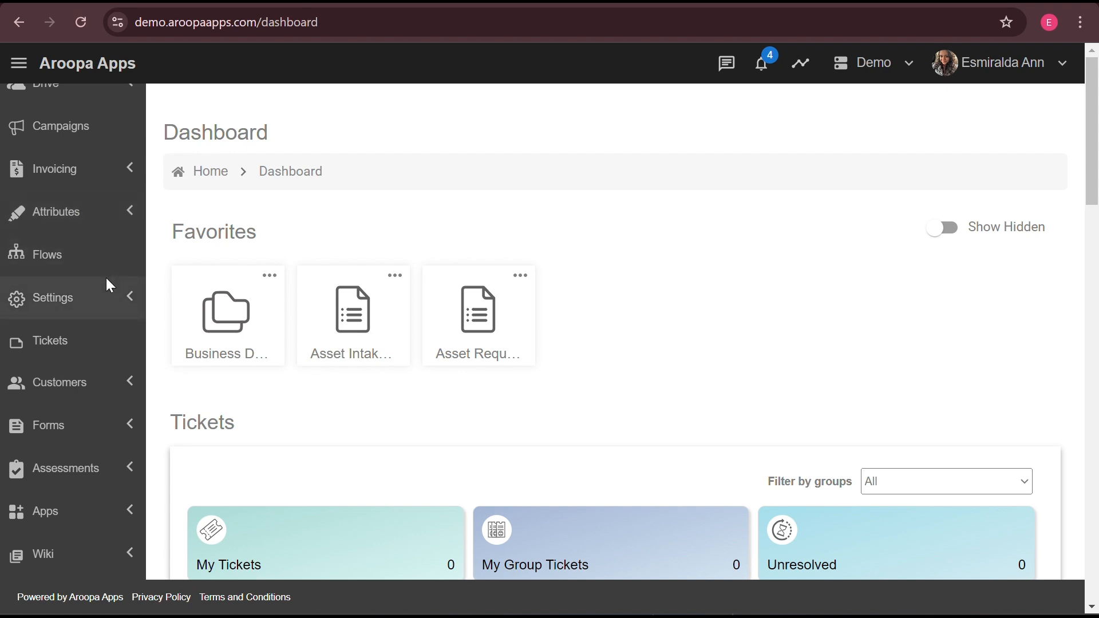
Open the Admin role for editing in the role management settings
click(127, 309)
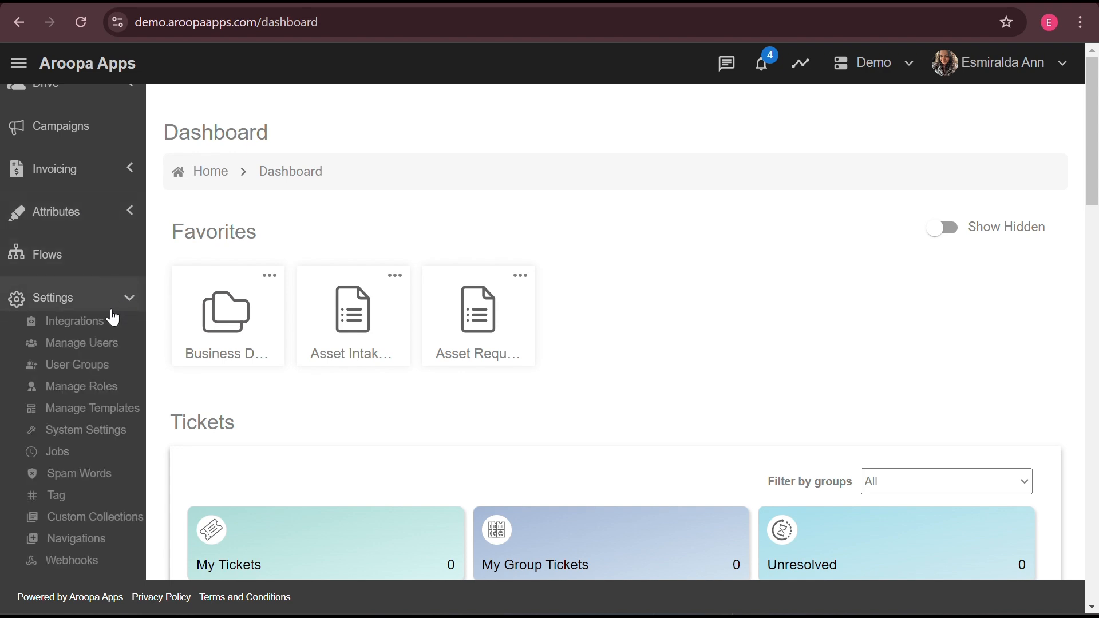
click(92, 387)
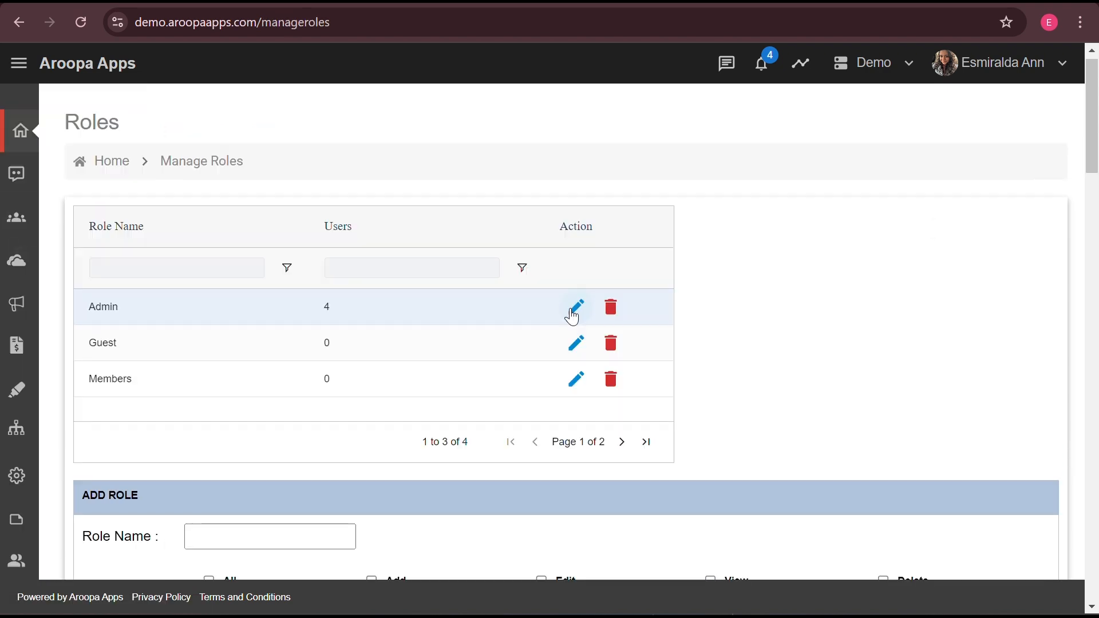
click(574, 312)
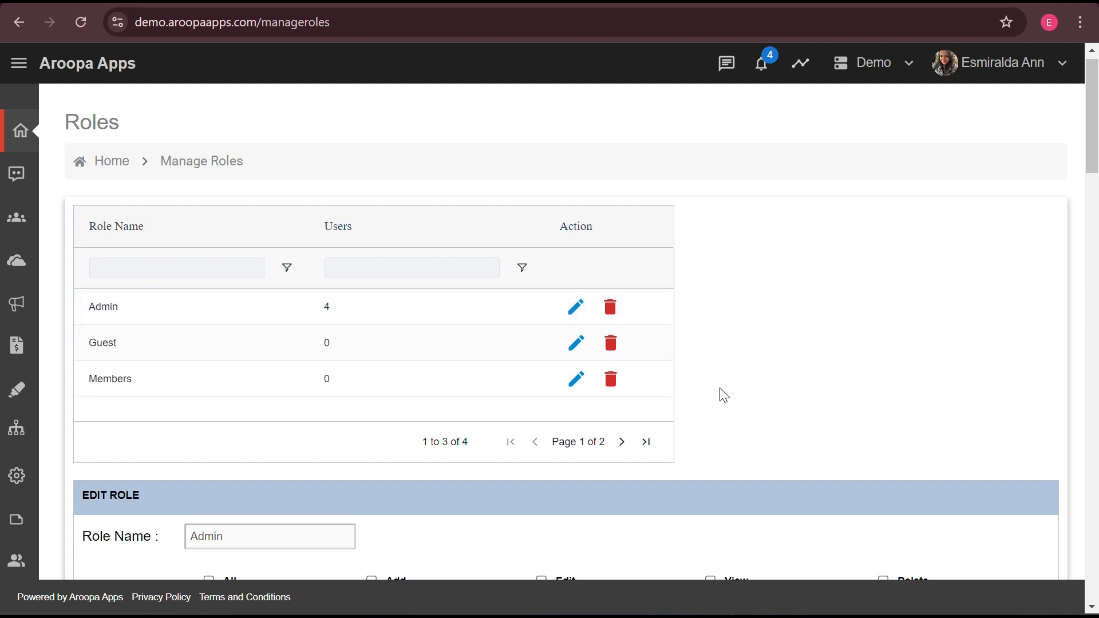
Grant the Admin role Add, Edit, View and Delete permissions for ATS and save the role
scroll(744, 401, down, 10)
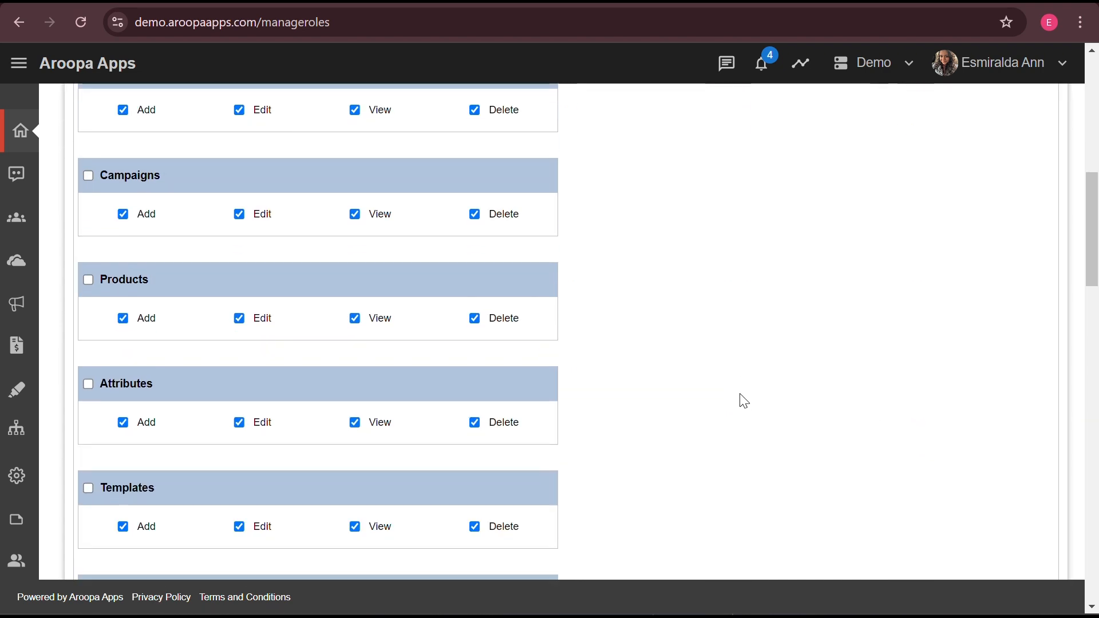
scroll(744, 401, down, 15)
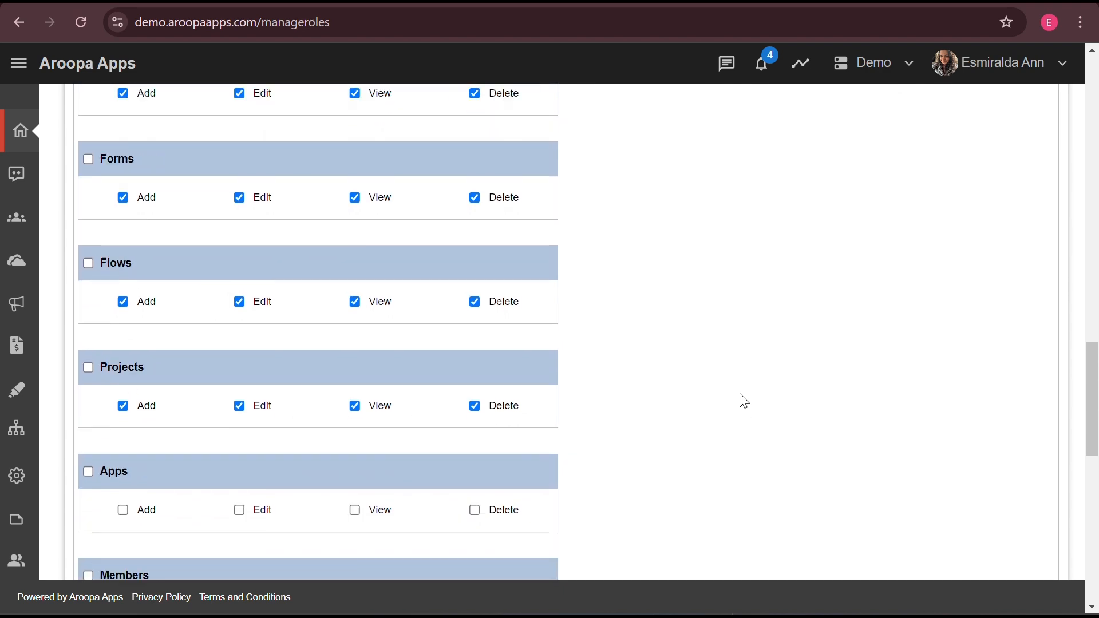
scroll(744, 400, down, 9)
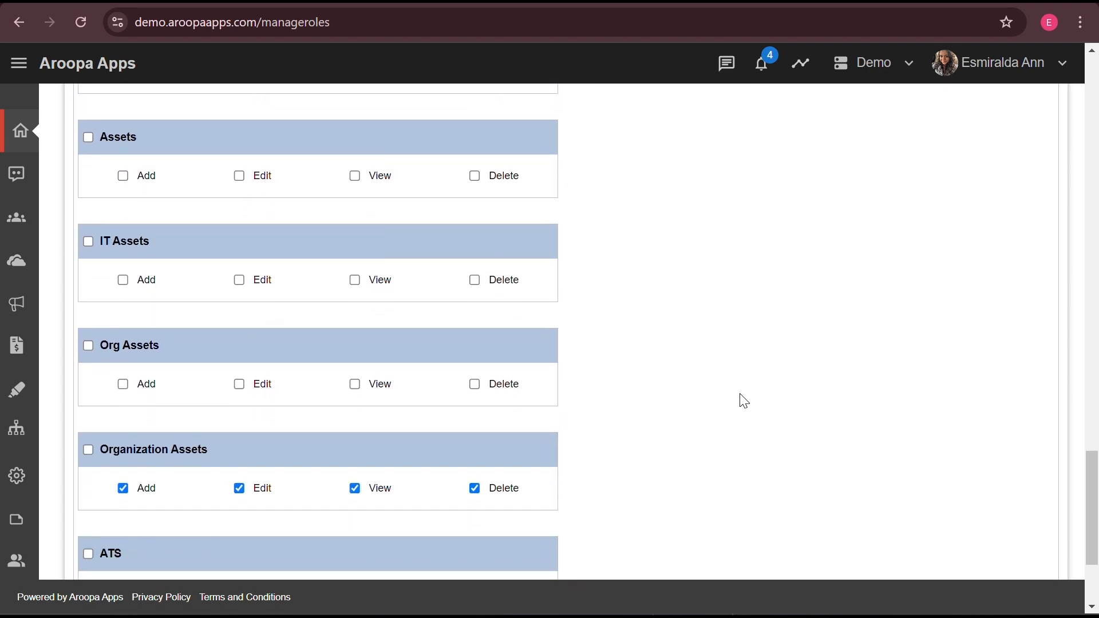
scroll(744, 400, down, 1)
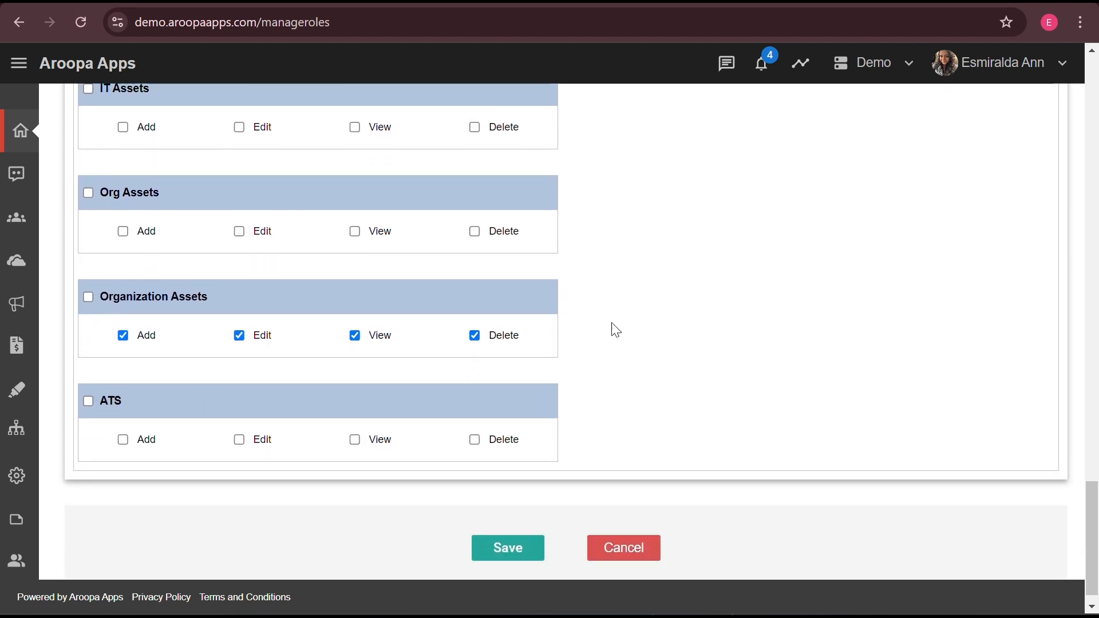
click(88, 400)
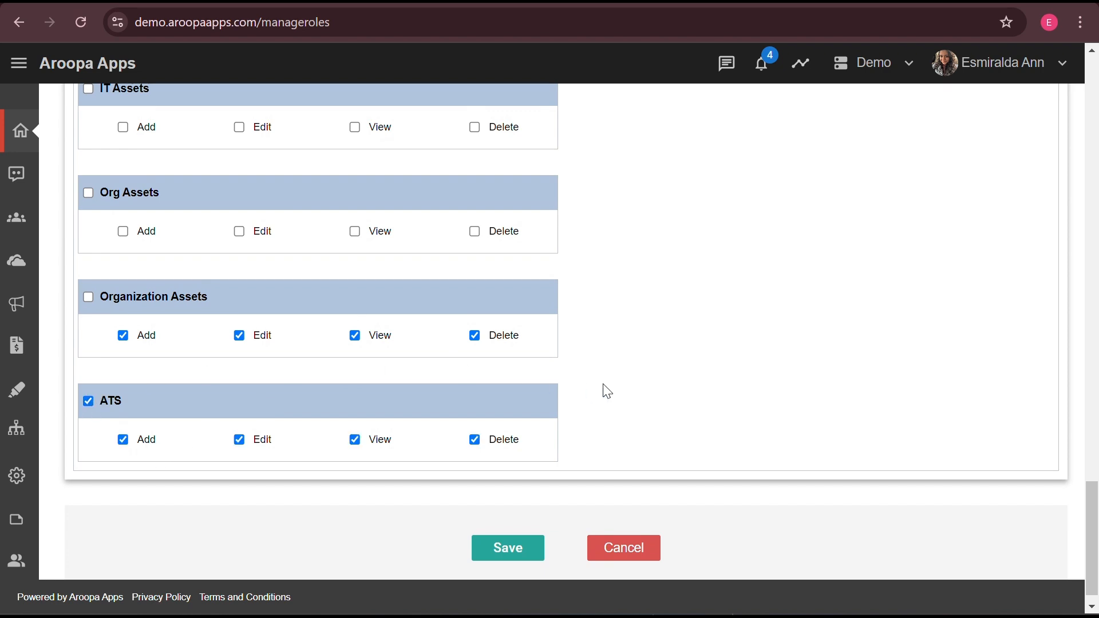
click(512, 557)
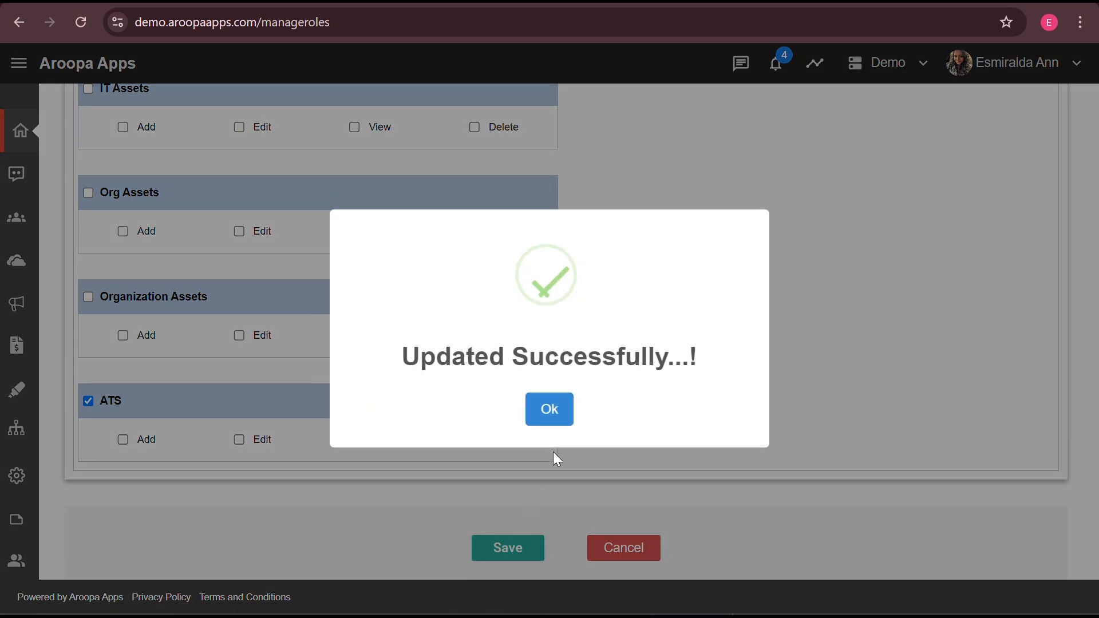
Acknowledge the role update and open the ATS page from the main navigation
click(549, 407)
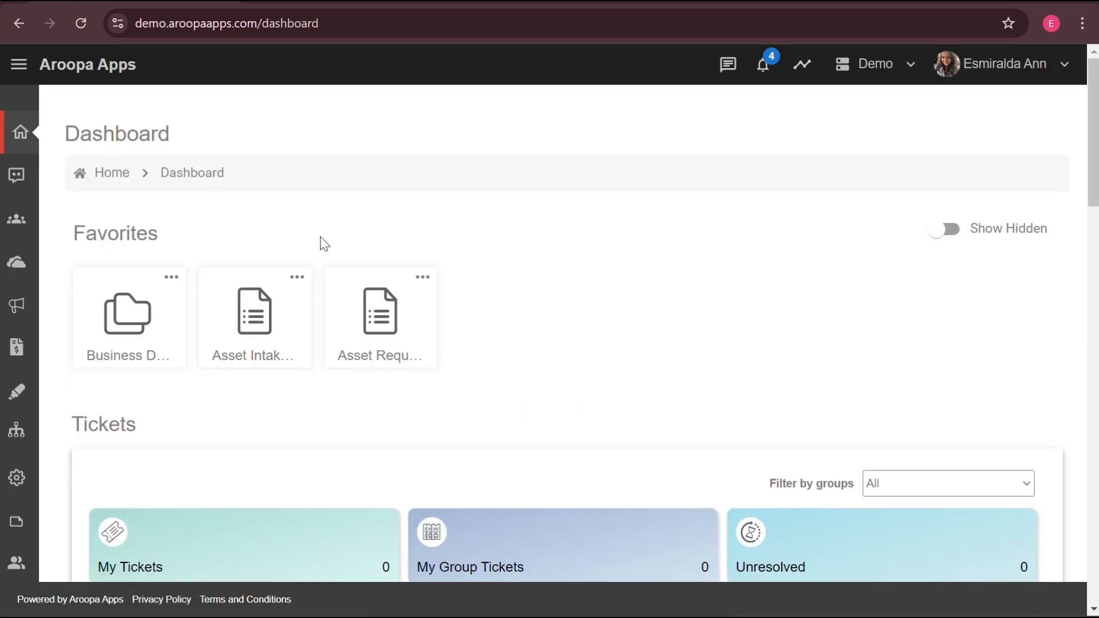
click(20, 66)
scroll(88, 361, down, 5)
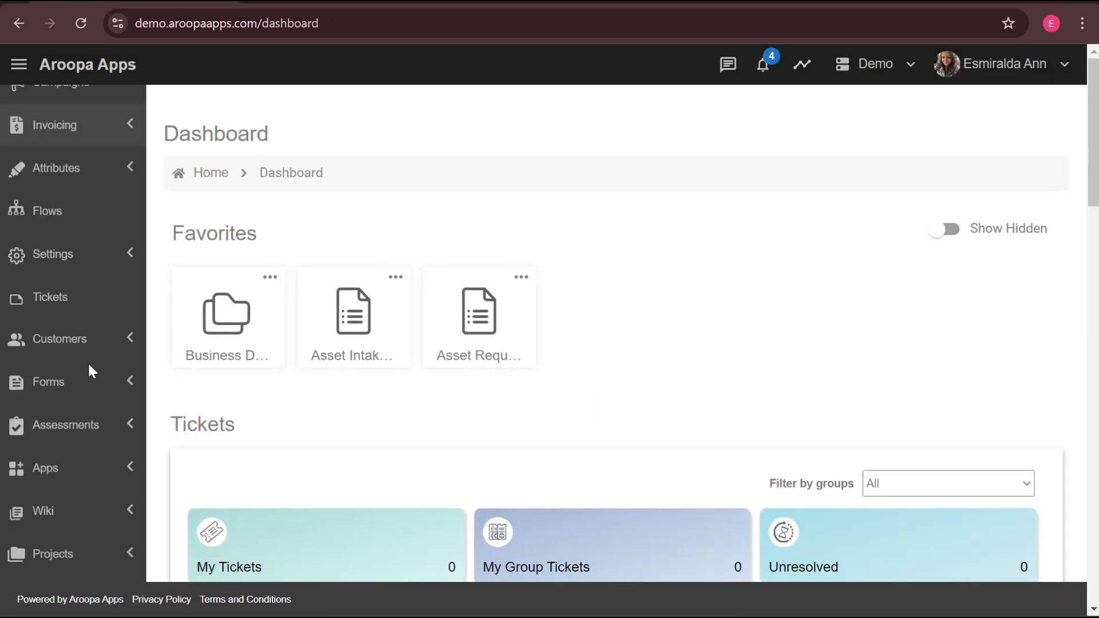
scroll(90, 372, down, 3)
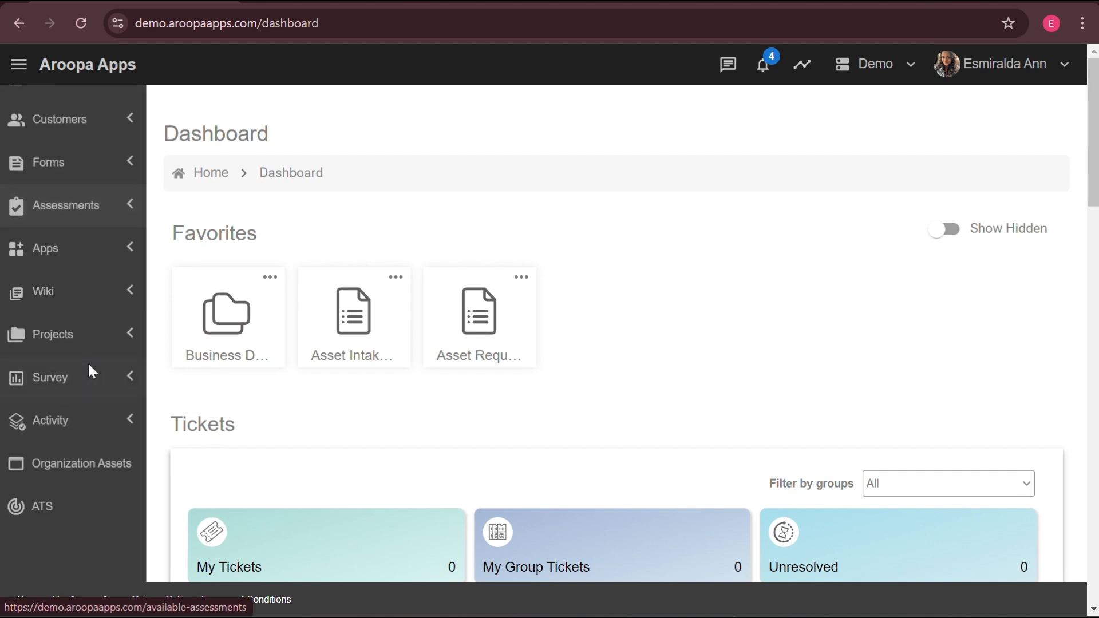
click(43, 507)
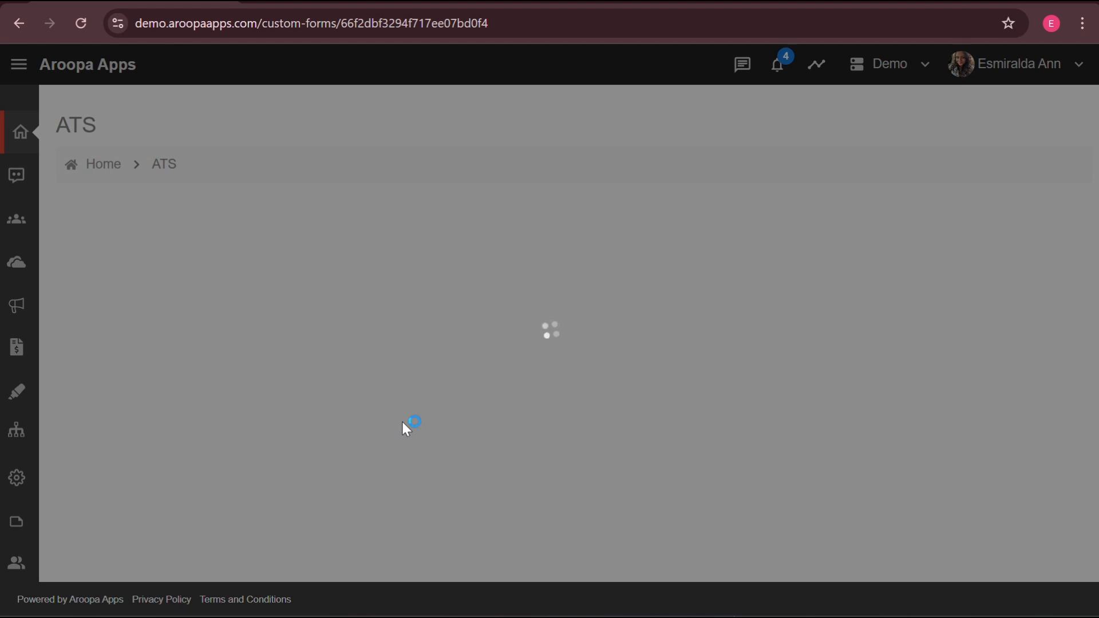
Filter the applicant records in the ATS grid to those with Willing_to_relocate set to Yes
scroll(549, 406, down, 3)
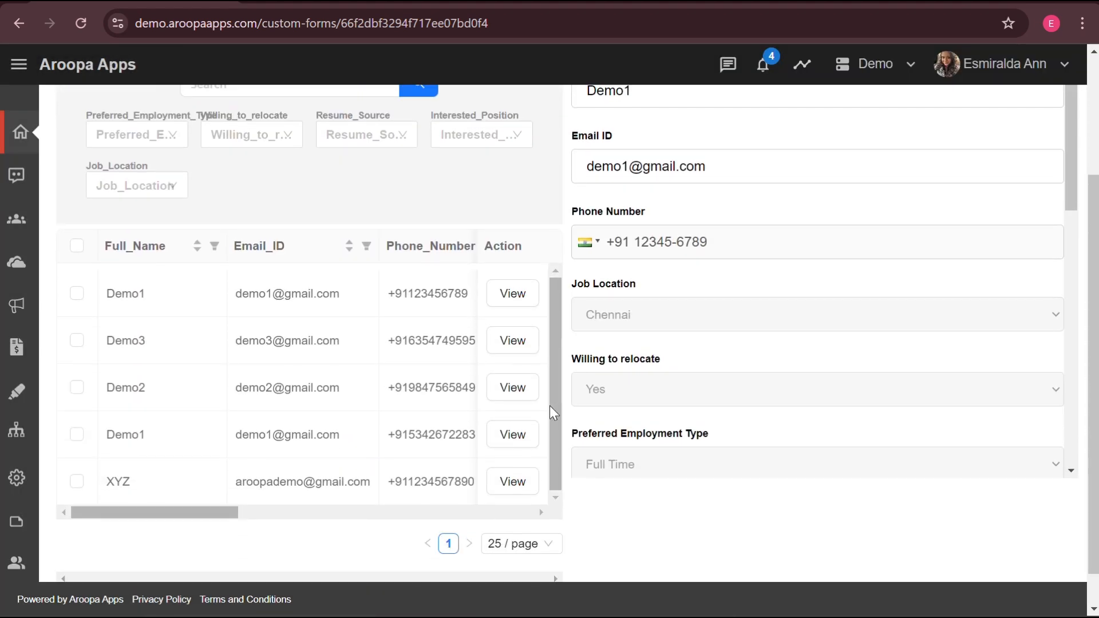
scroll(549, 405, up, 1)
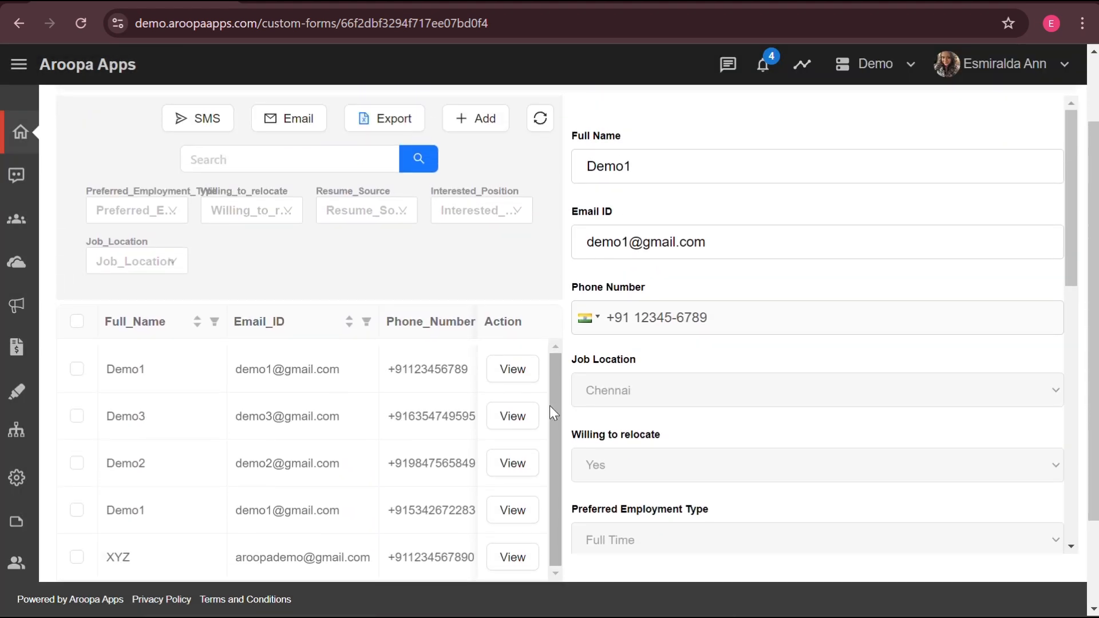
scroll(383, 389, right, 3)
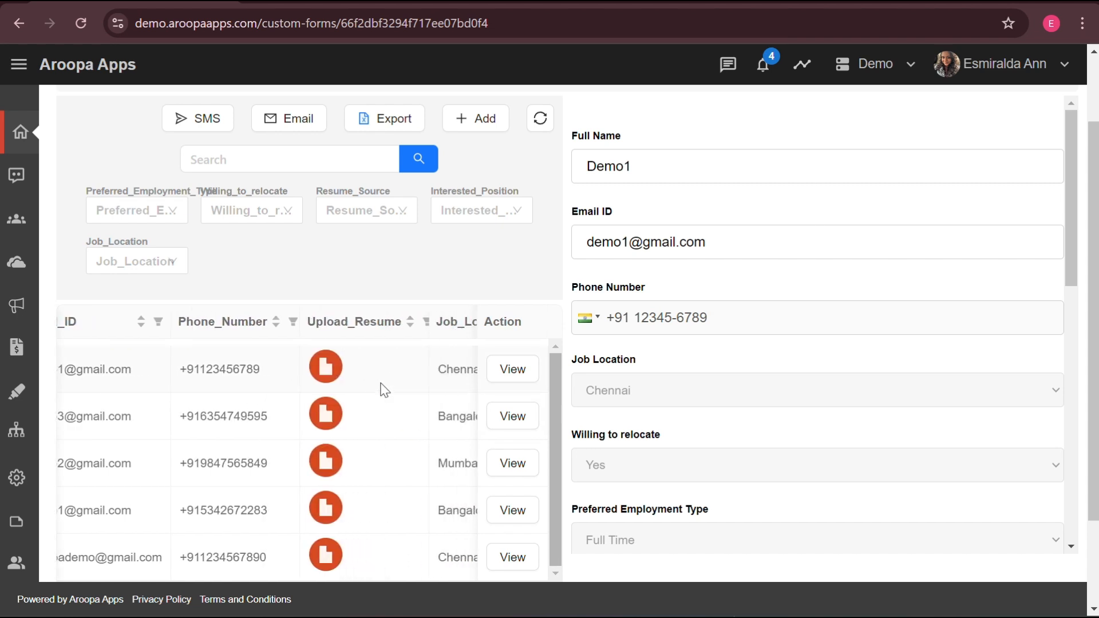
click(295, 209)
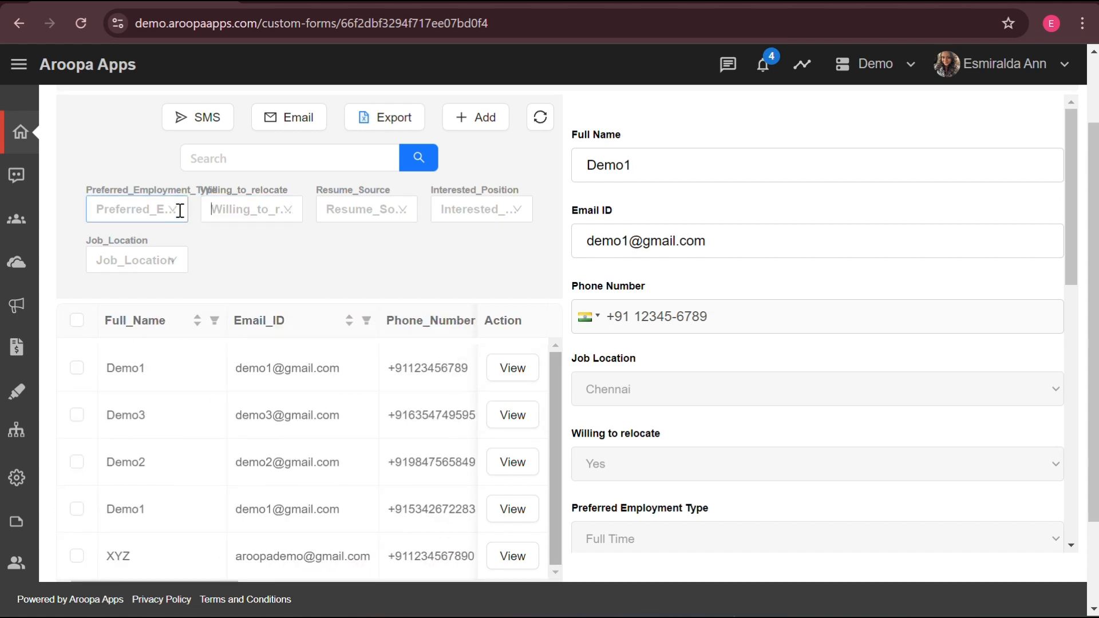
click(295, 206)
click(252, 283)
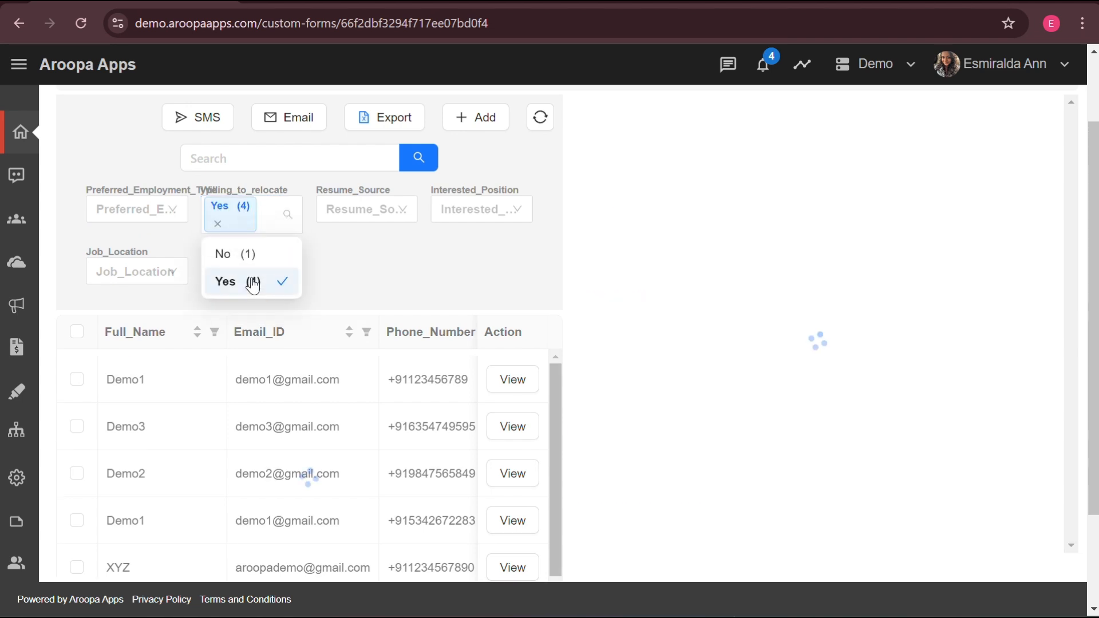
Search the ATS records for "HR Intern" and clear the Willing_to_relocate filter
click(248, 252)
text(HR )
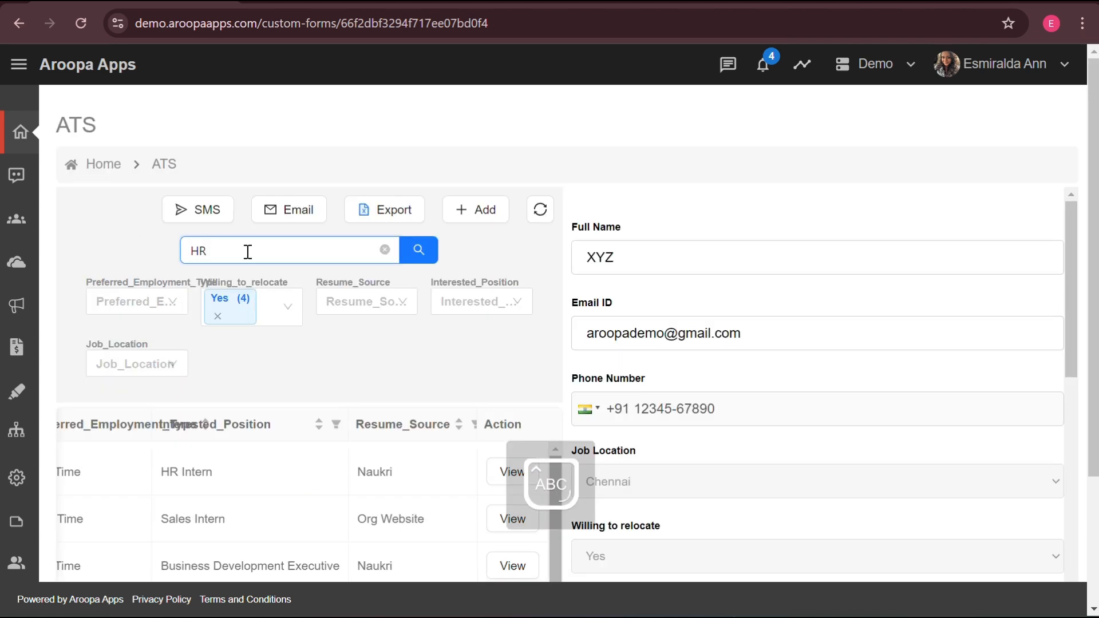
text(Intern)
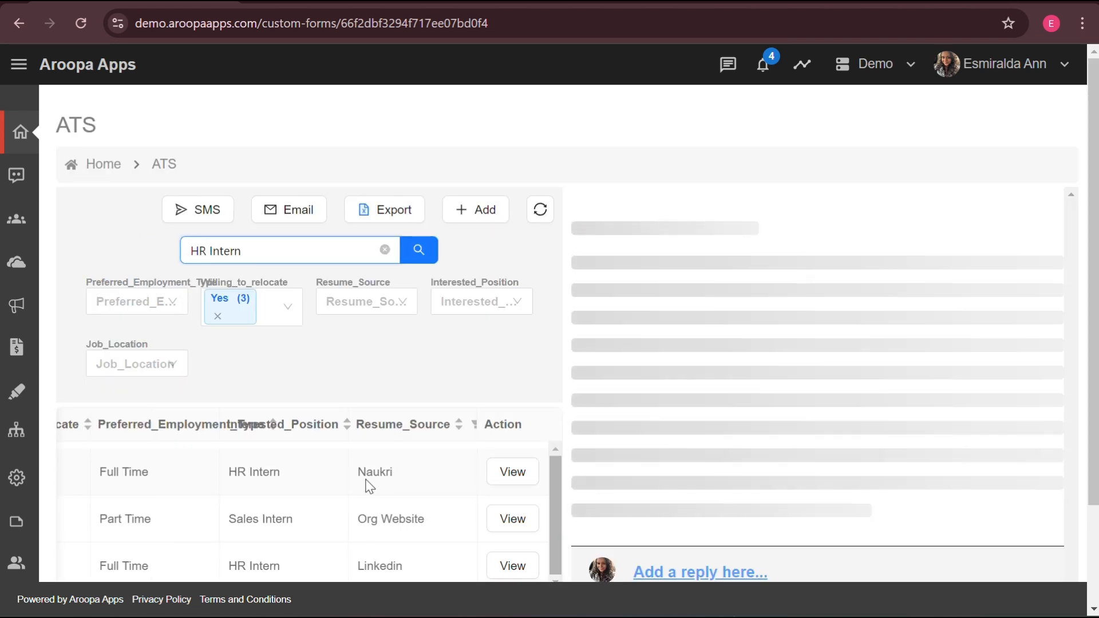
scroll(366, 481, down, 2)
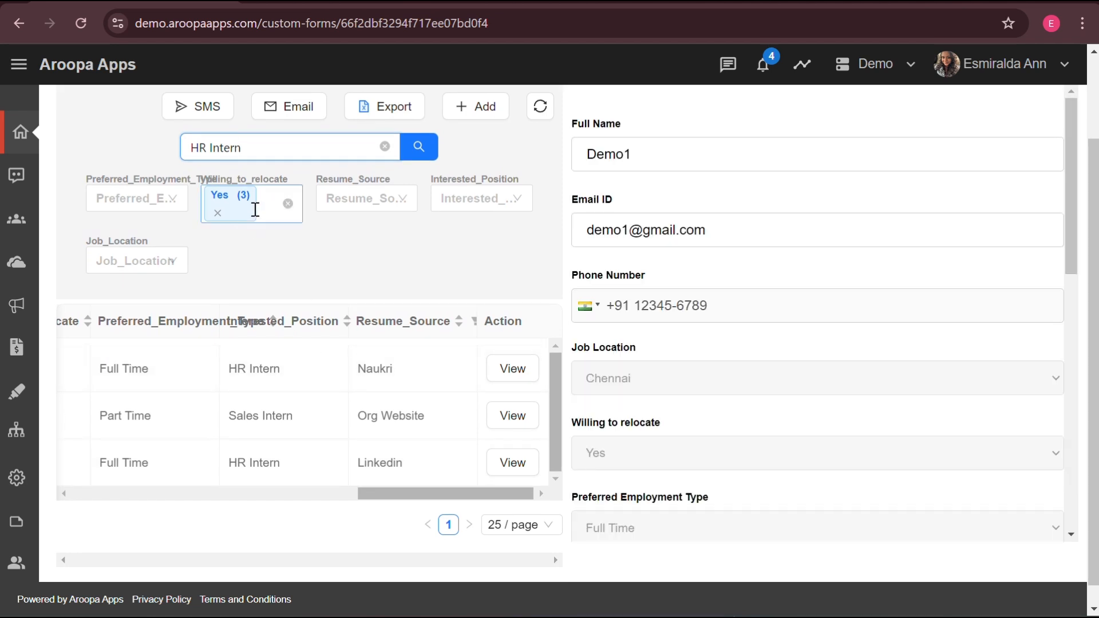
click(287, 204)
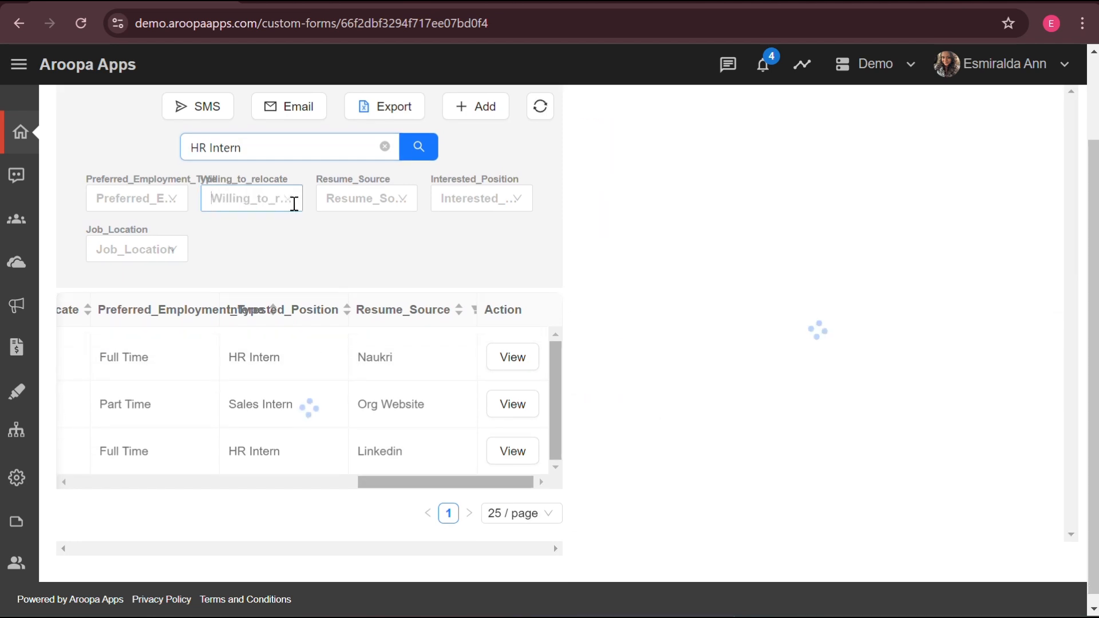